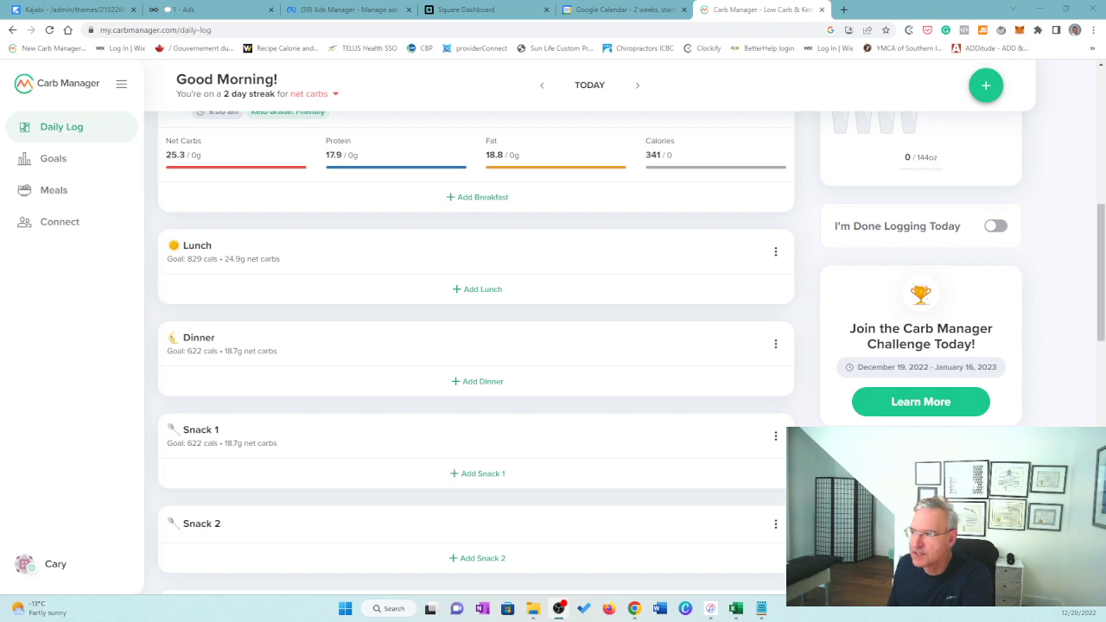
- Search 'eggs' and log 2 Kirkland Signature Organic Eggs under Lunch, breaking the fast
click(495, 296)
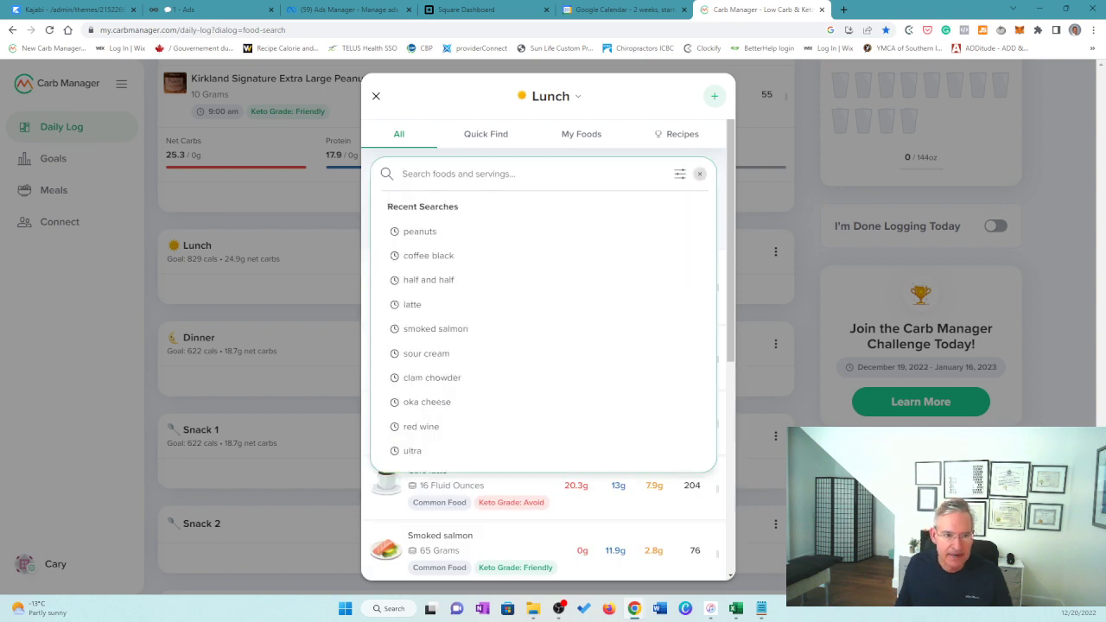
text(eggs)
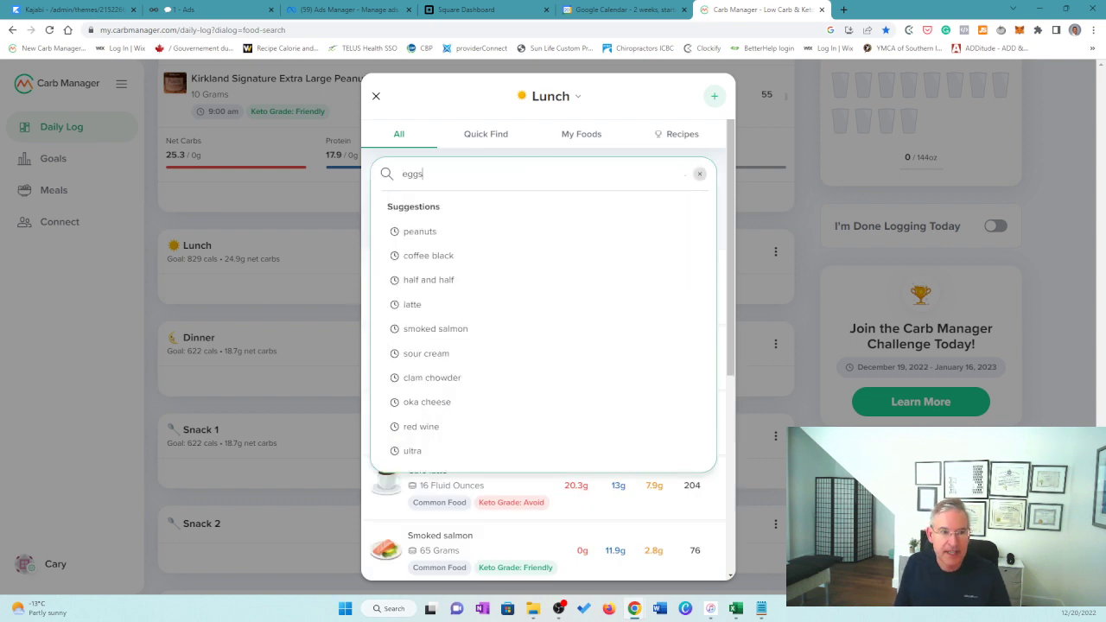
key(Return)
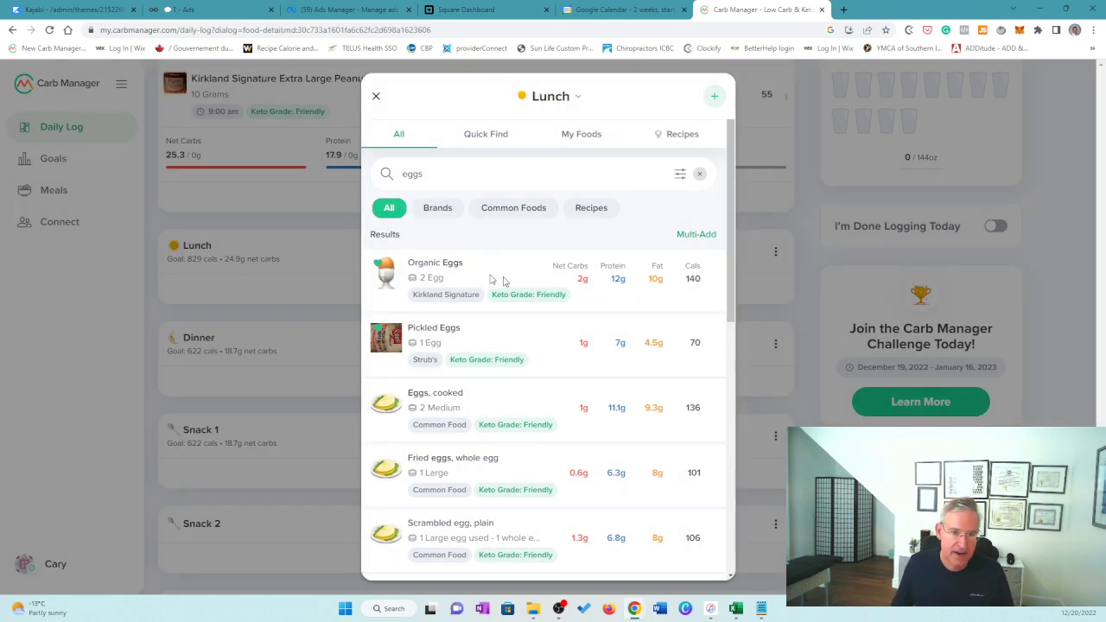
click(516, 284)
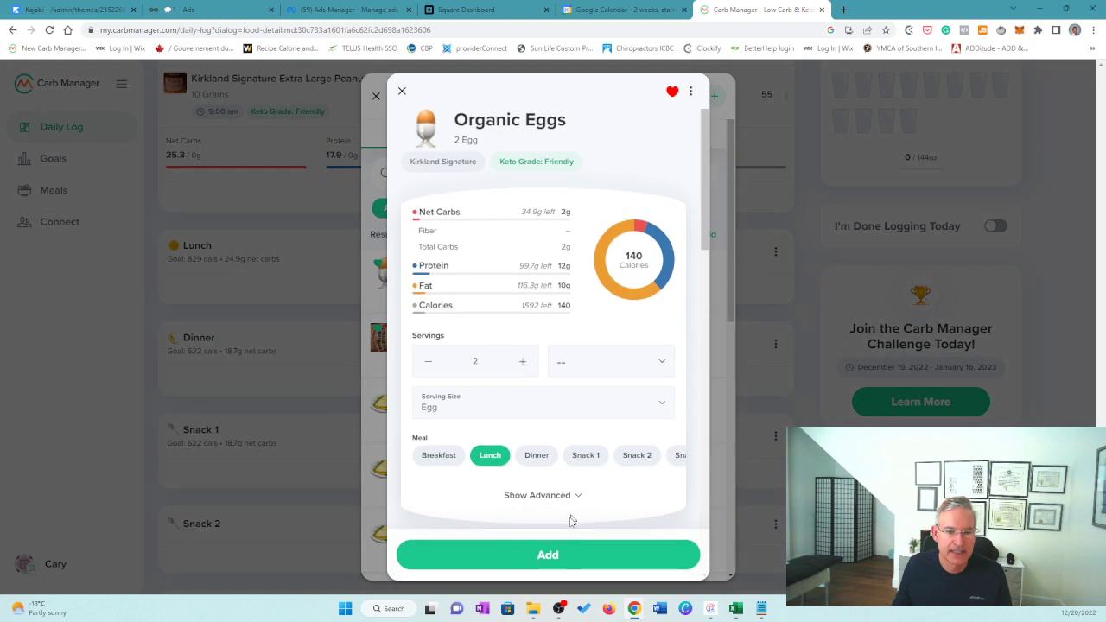
click(538, 559)
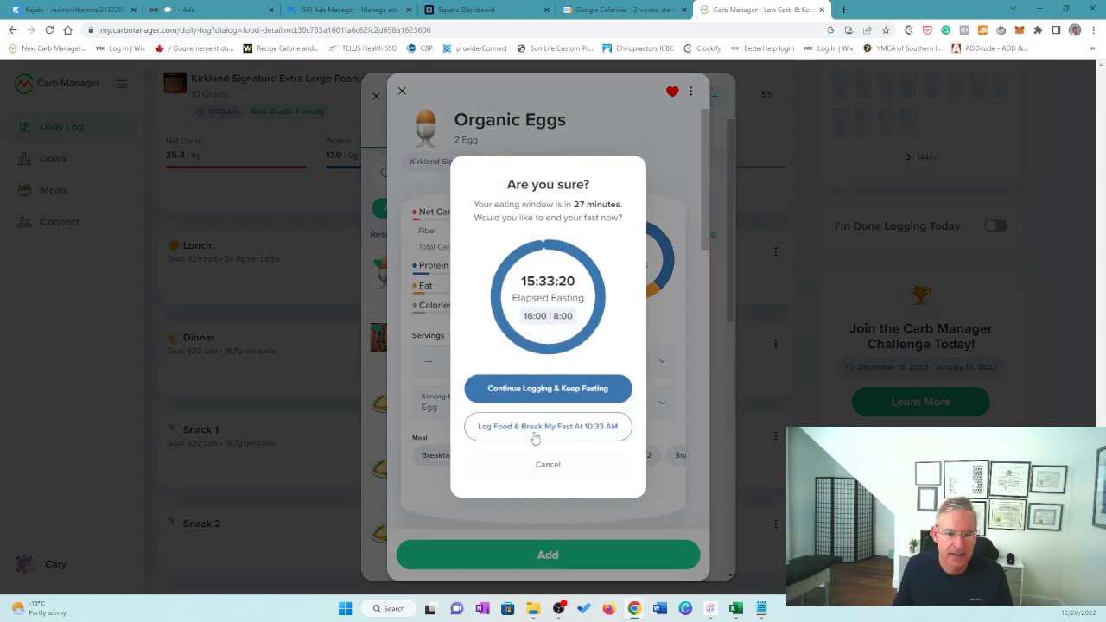
click(533, 427)
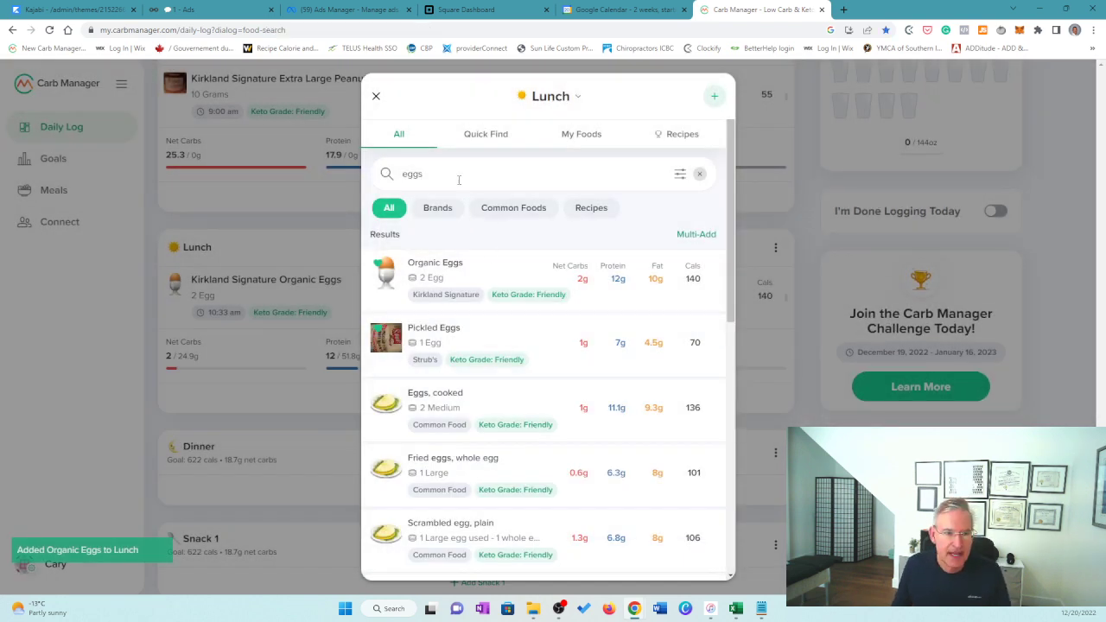
click(463, 184)
- Search 'milk 3% organic' and add 2 fluid ounces of Dairyland 3.25% Homogenized Organic Milk to Lunch
key(ctrl+a)
text(mi)
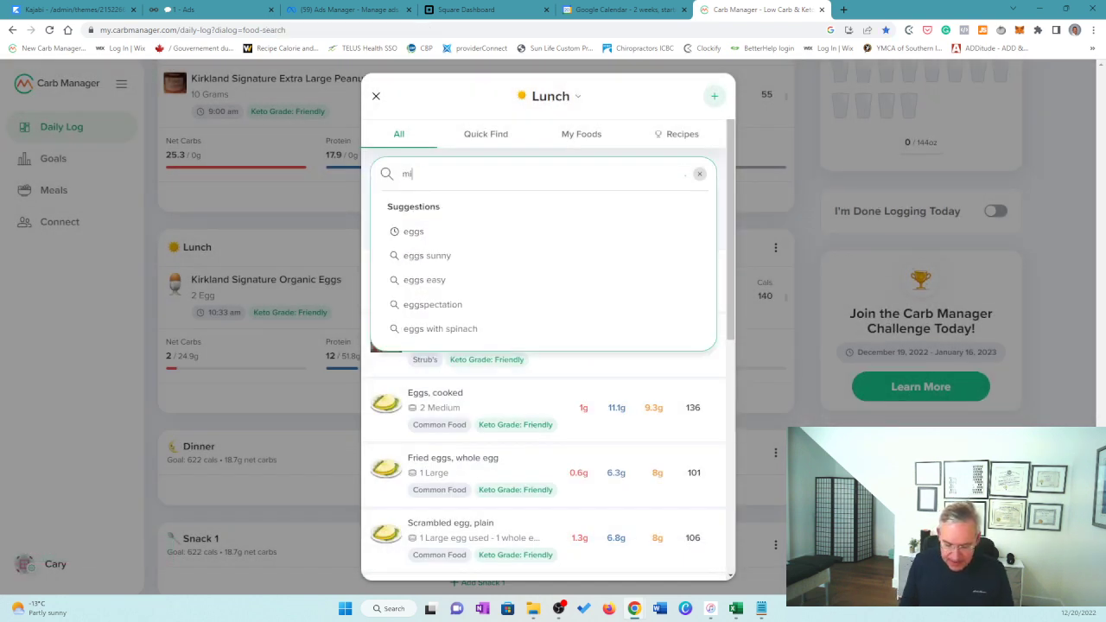
text(lk 3% )
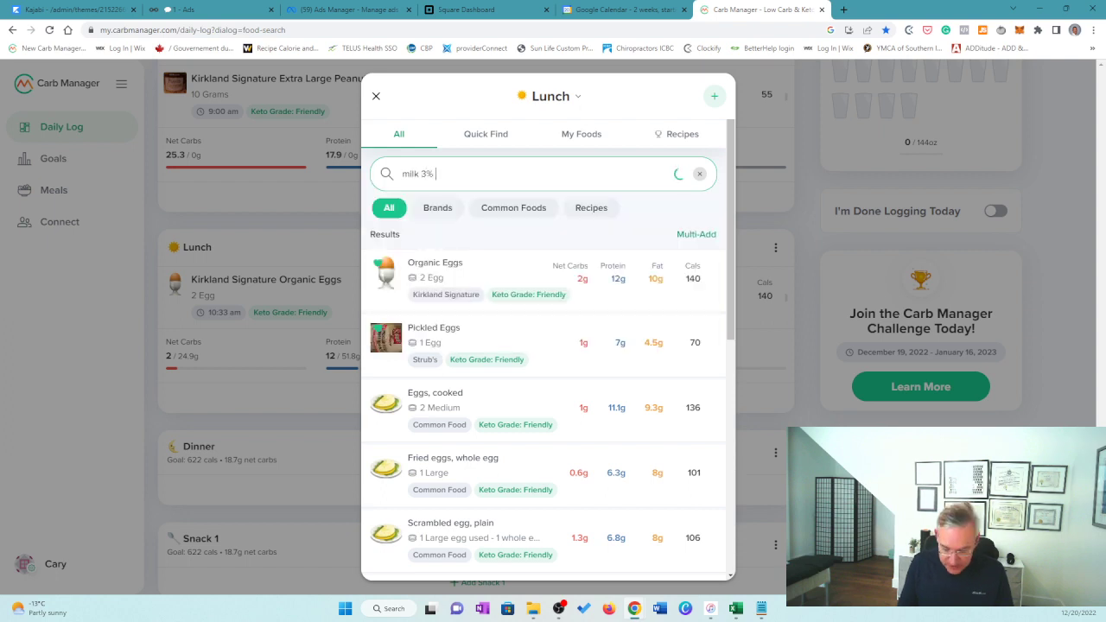
text(organic)
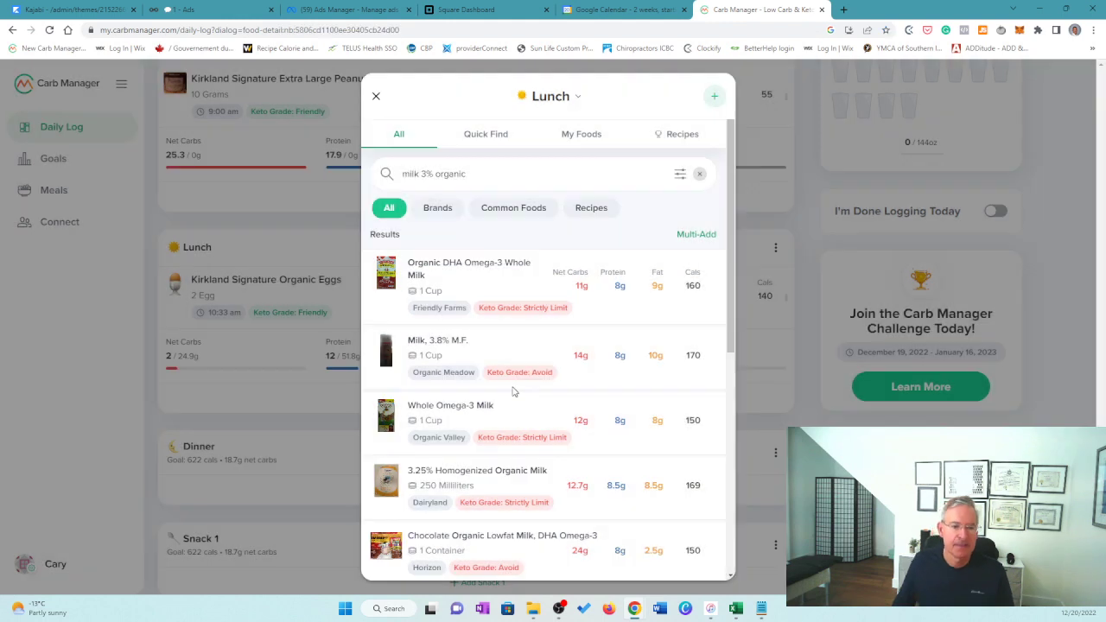
click(519, 489)
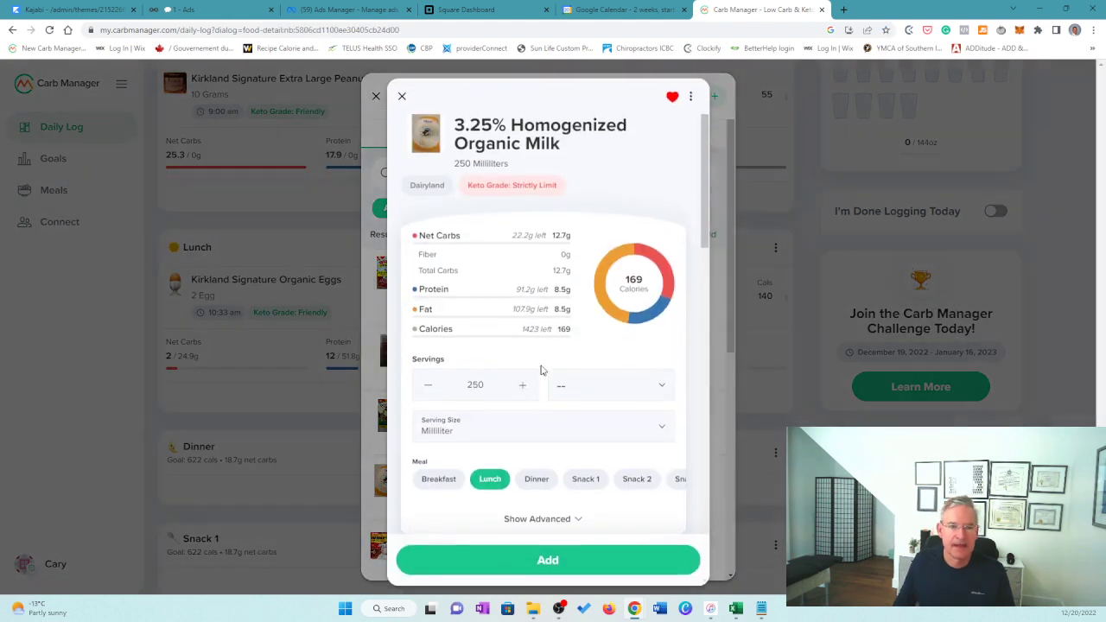
click(492, 380)
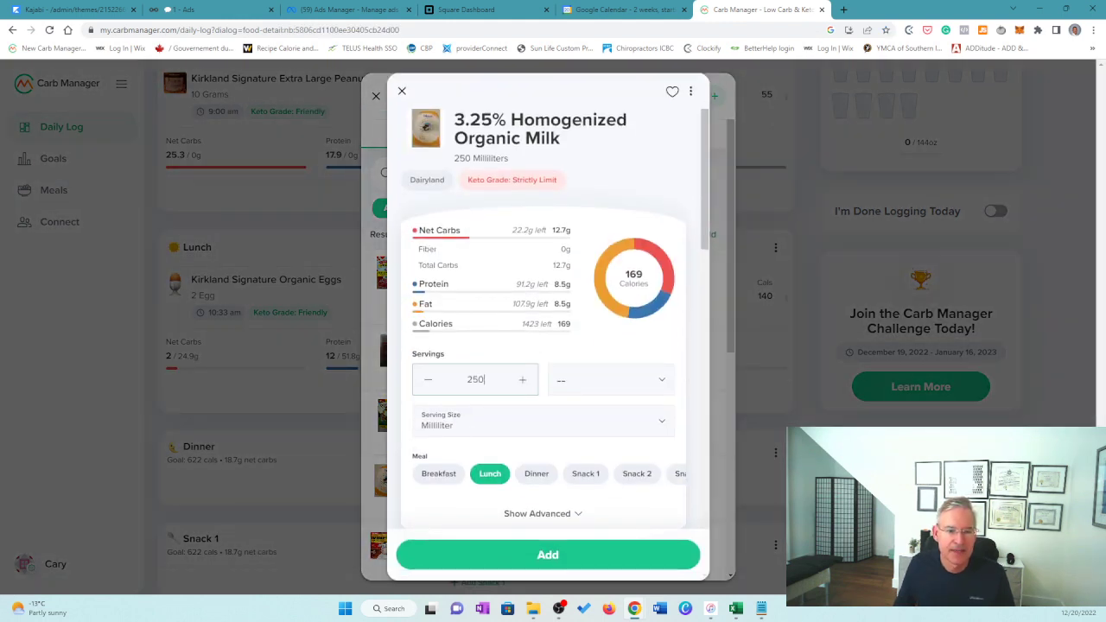
double_click(482, 380)
text(2)
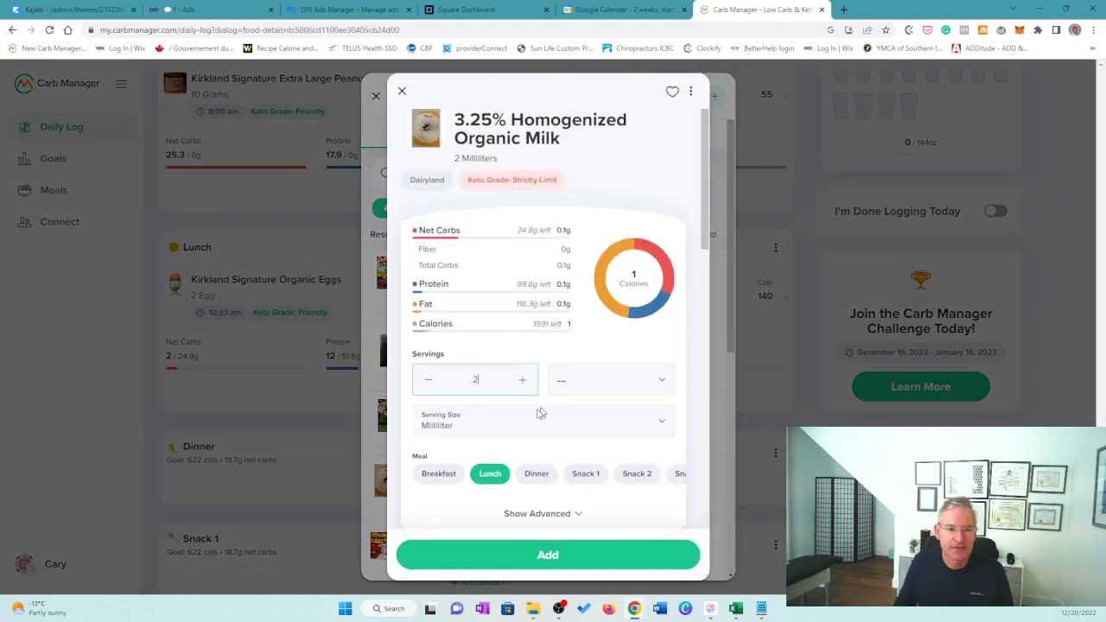
click(533, 421)
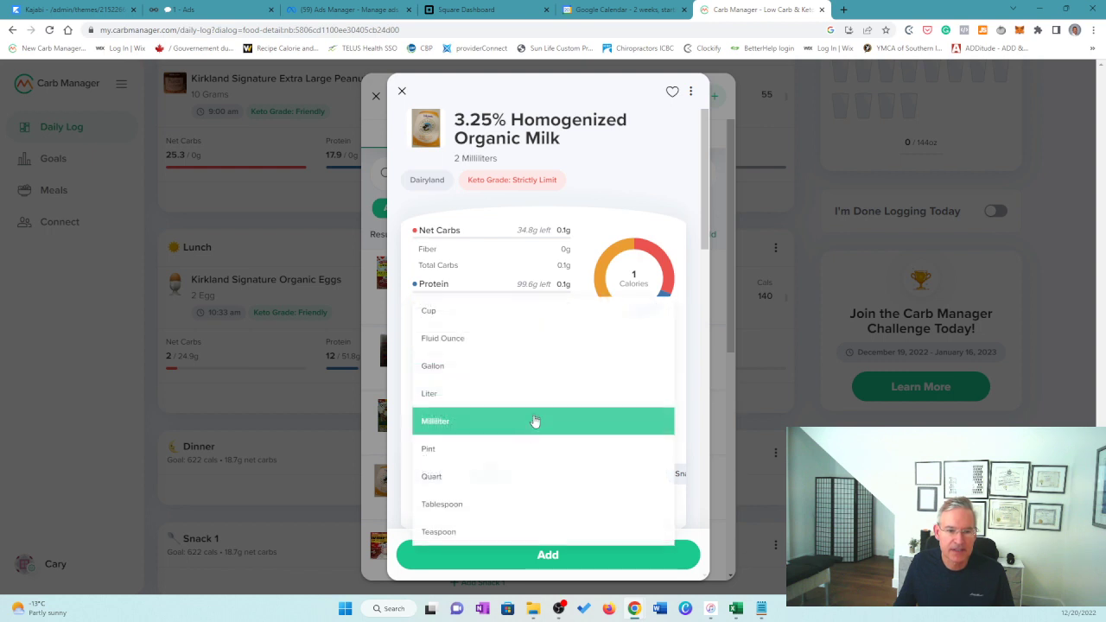
click(486, 339)
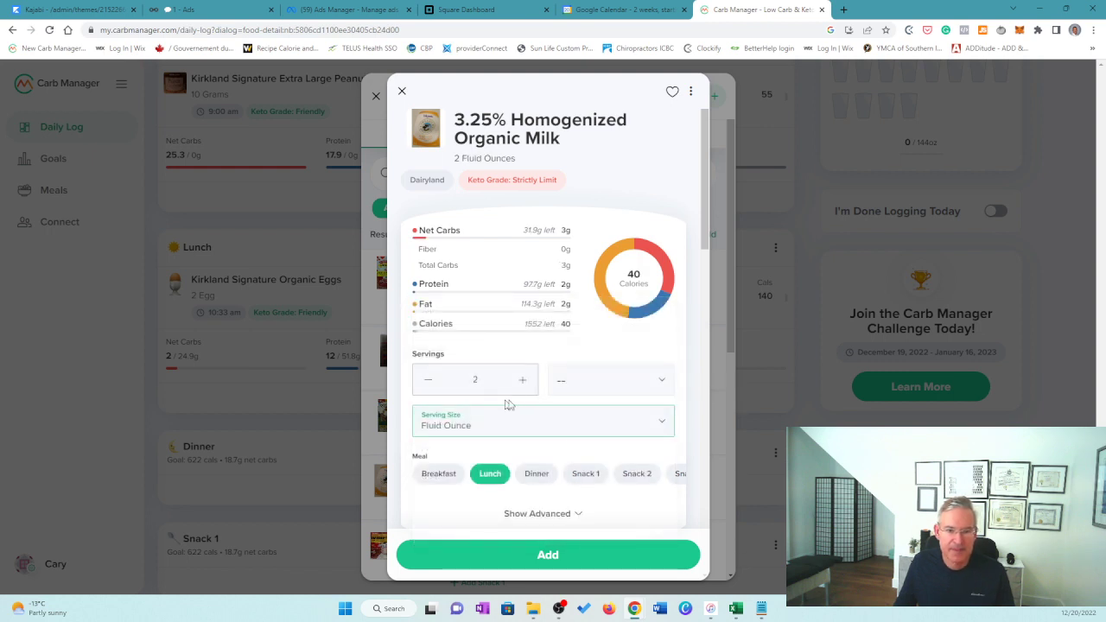
click(560, 553)
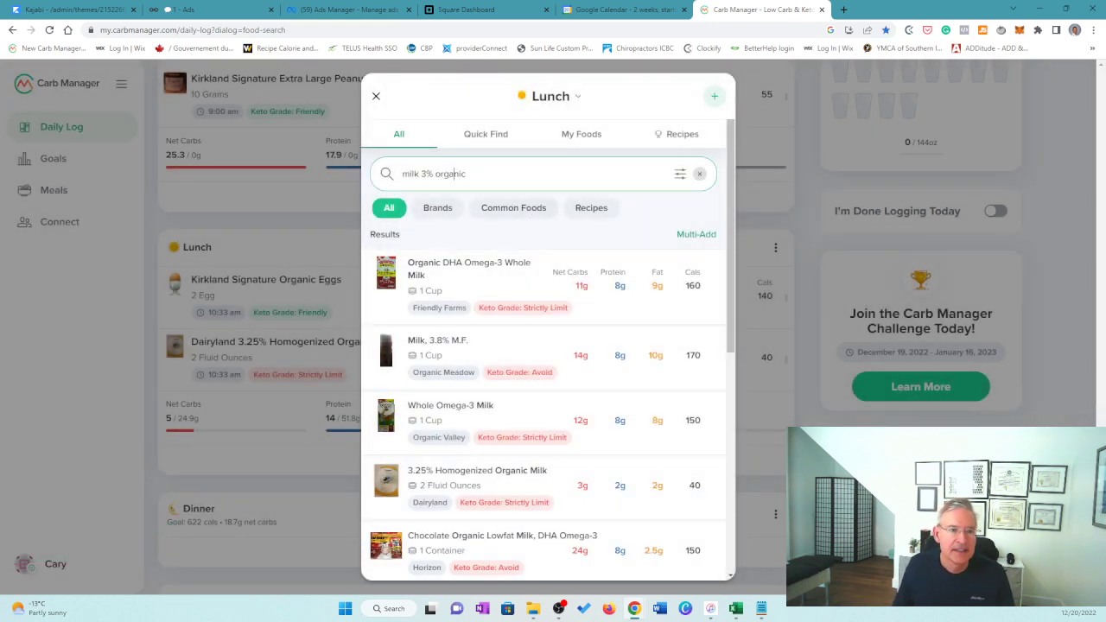
drag(466, 174, 402, 174)
- Search 'cheese mozarella' and open the Mozzarella cheese entry
text(cheese)
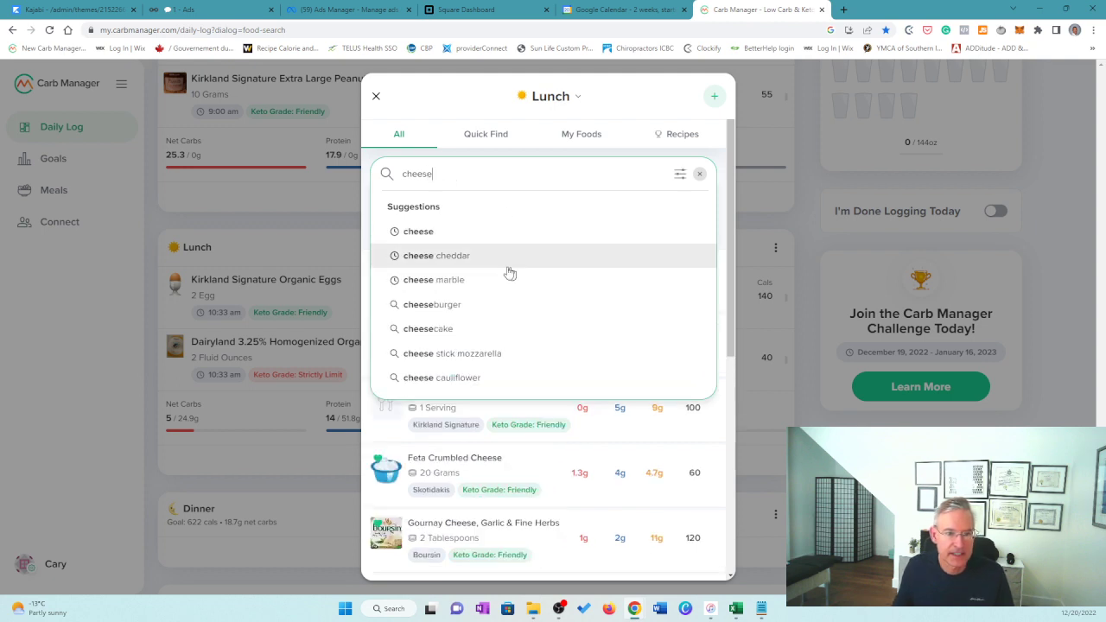
click(492, 257)
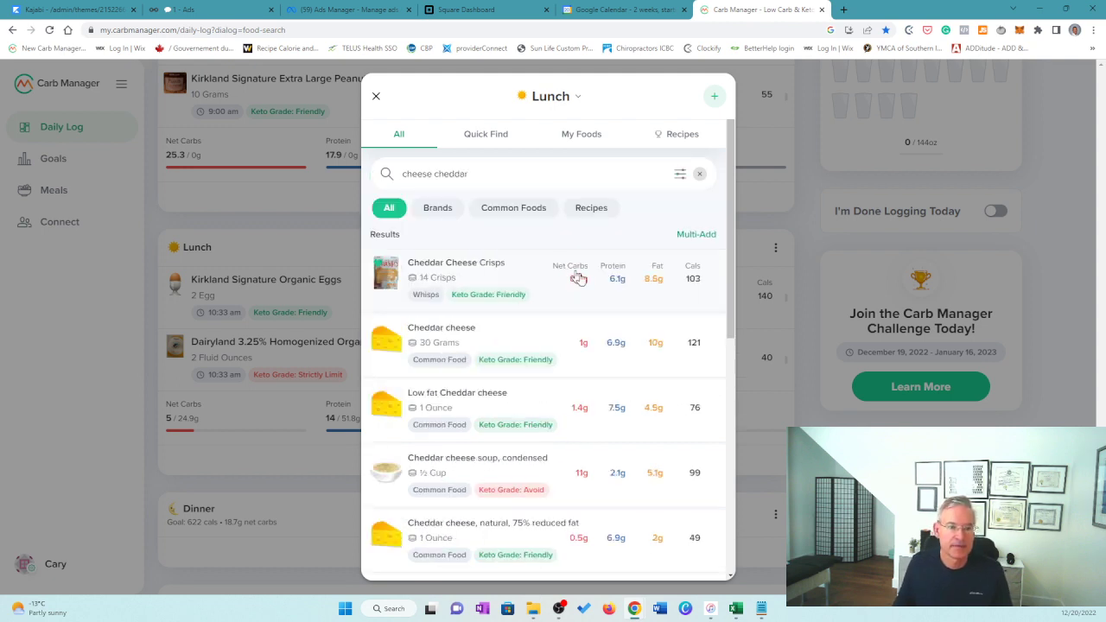
double_click(456, 173)
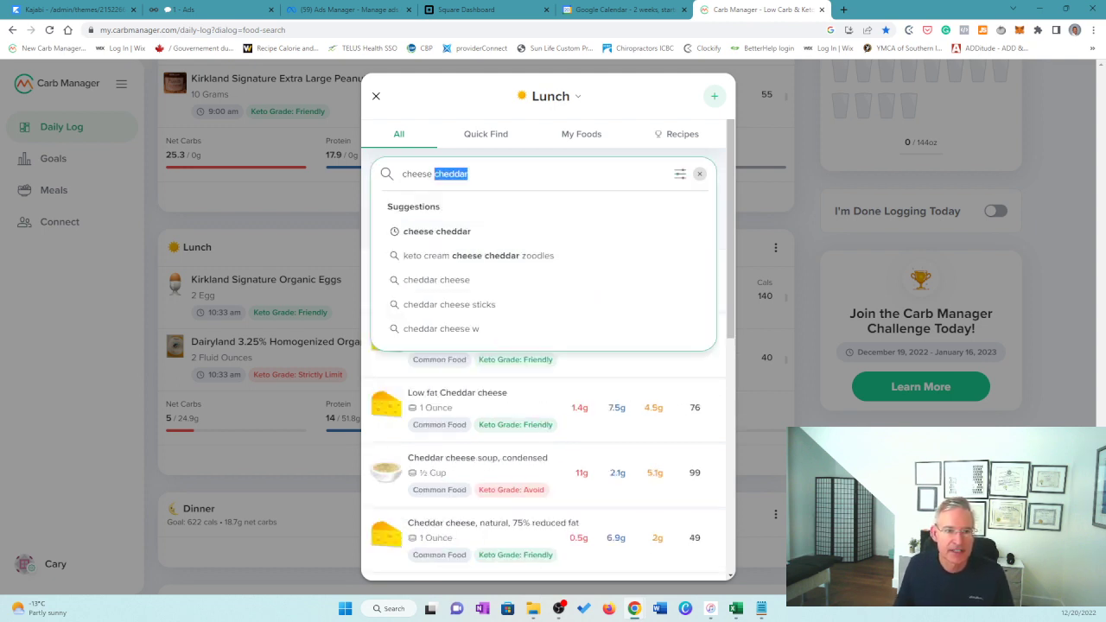
text(mo)
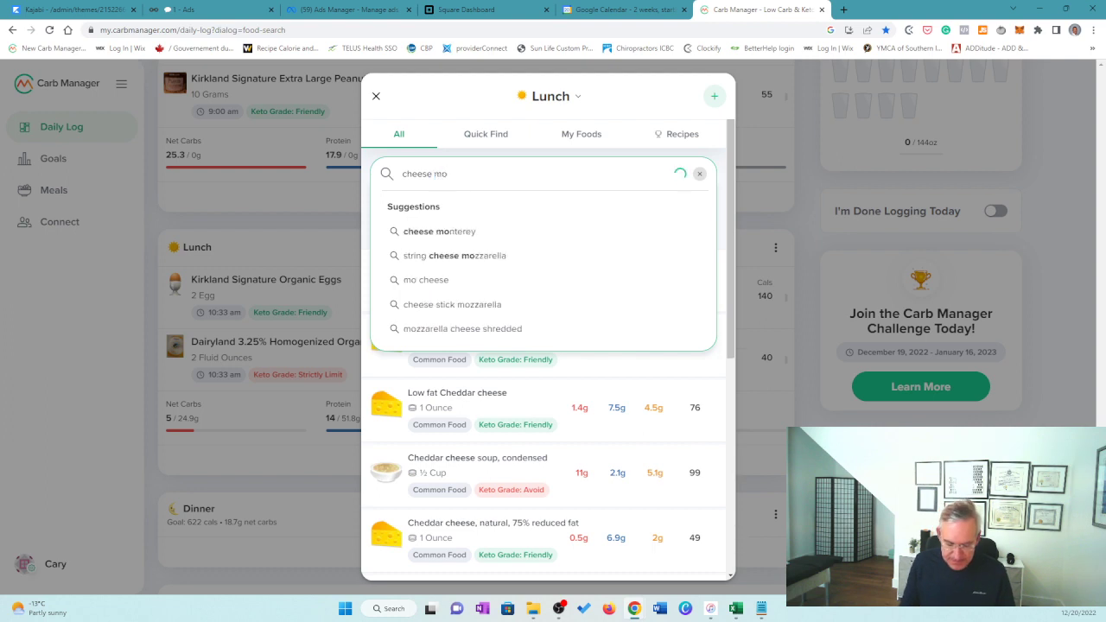
text(zarella)
key(Return)
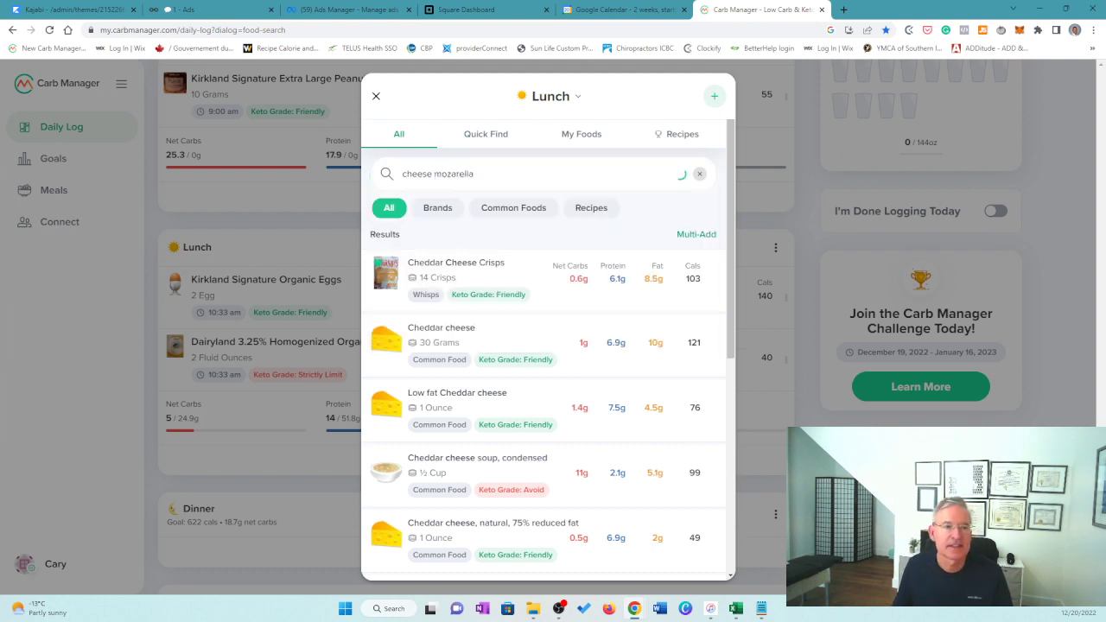
click(586, 277)
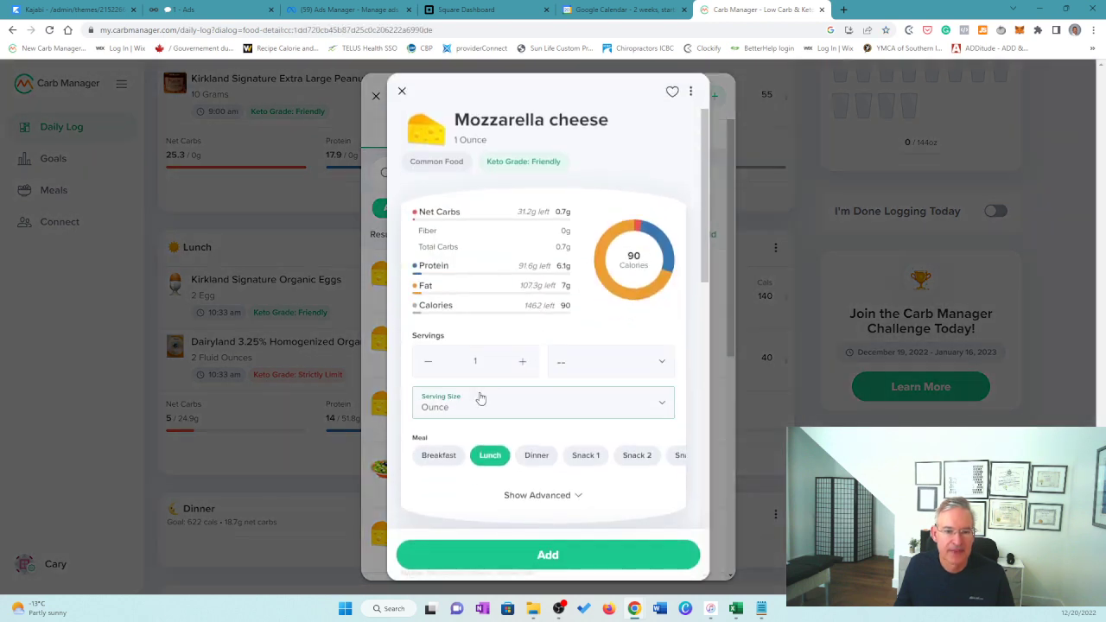
- Set the mozzarella to 30 grams and add it to Lunch
click(479, 400)
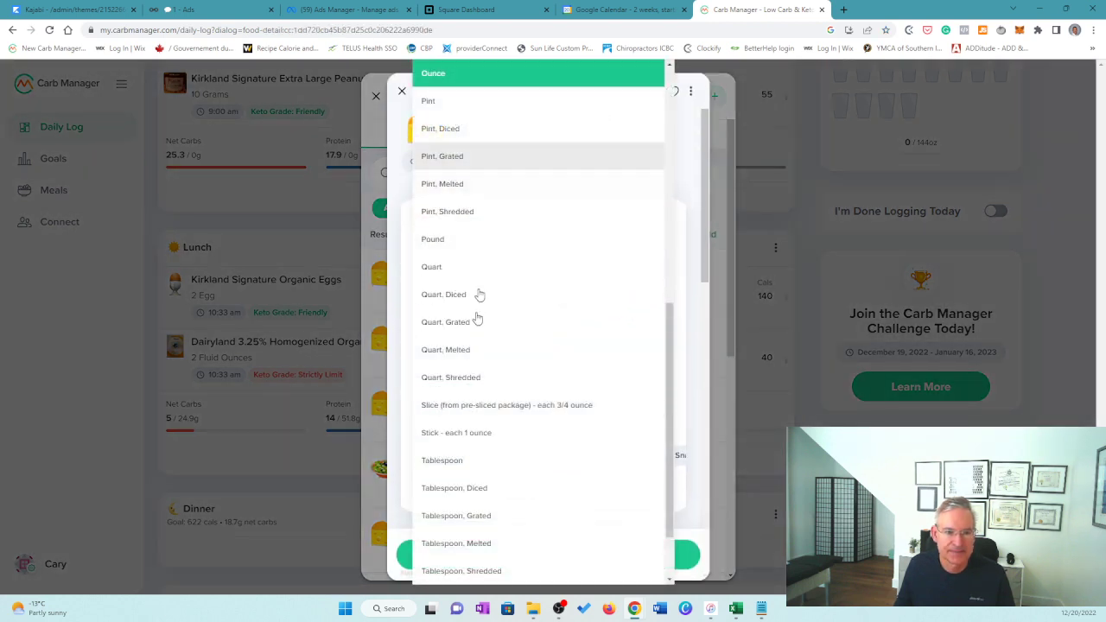
scroll(464, 415, up, 7)
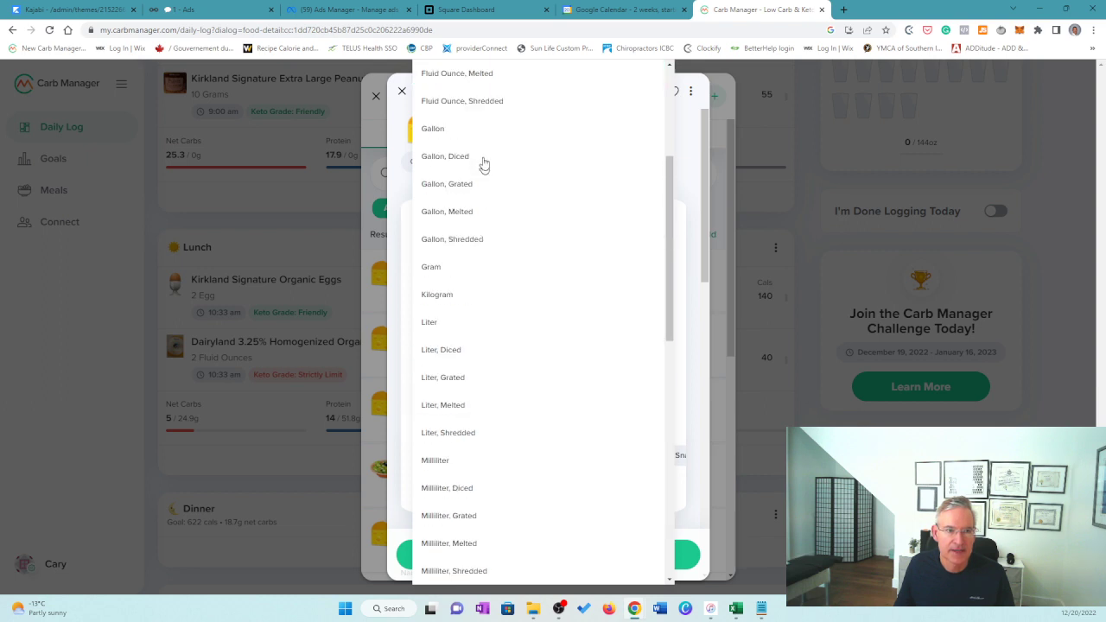
click(456, 266)
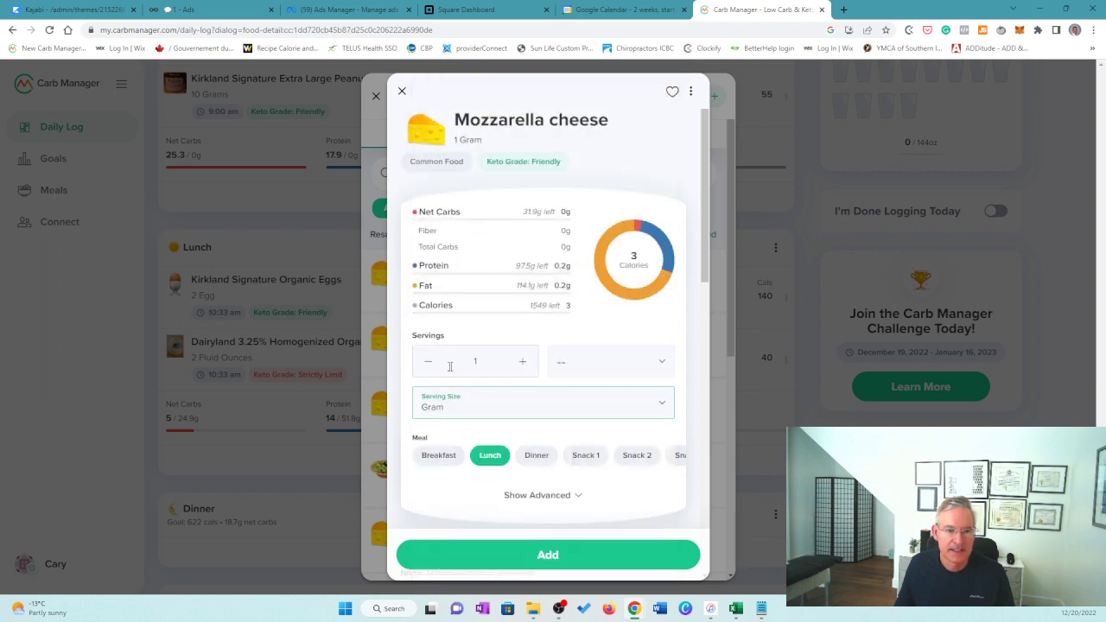
click(462, 363)
text(30)
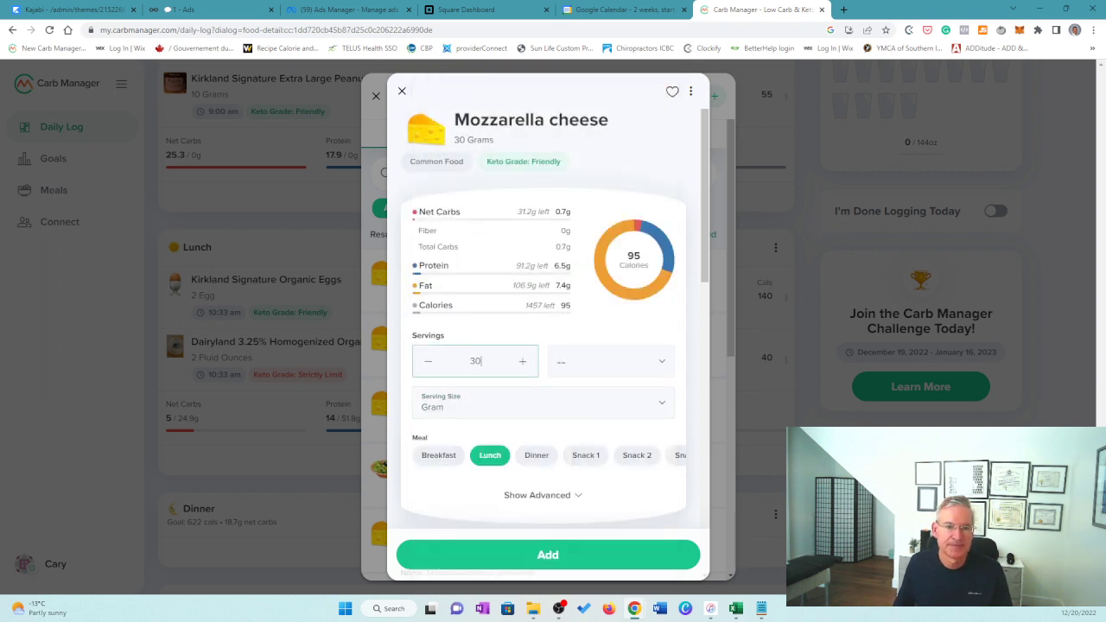
click(516, 555)
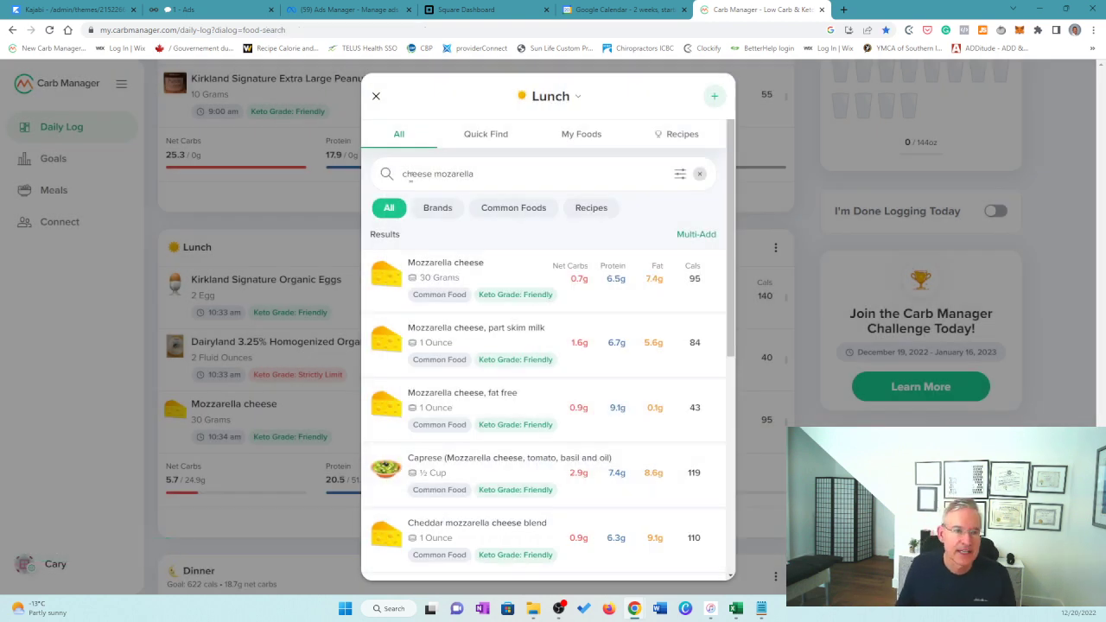
double_click(410, 174)
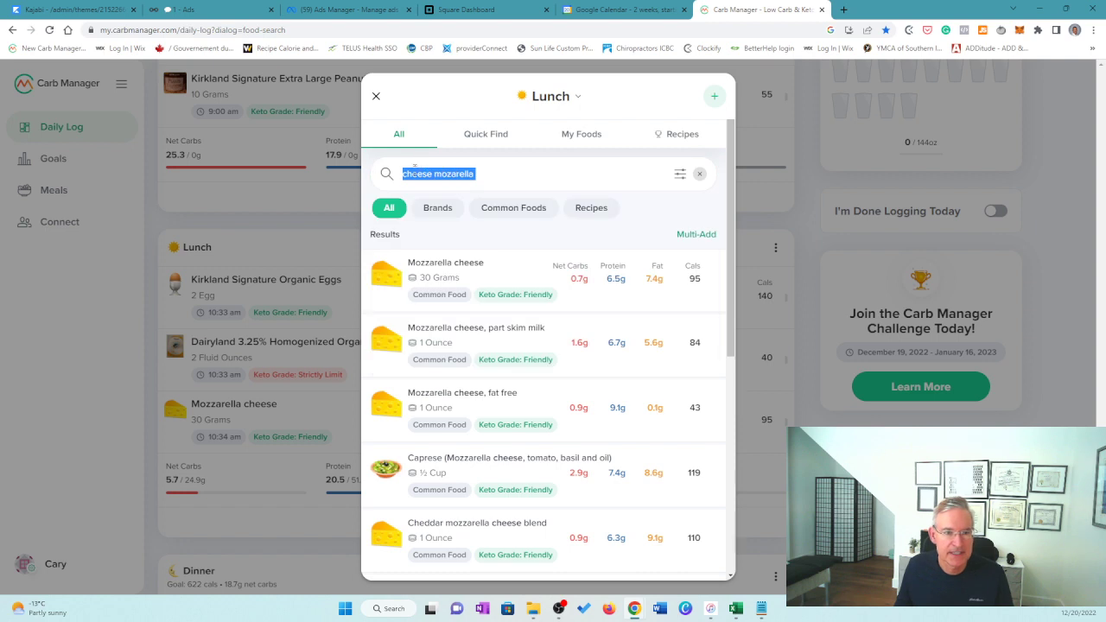
- Search 'butter organic' and open the Organic Unsalted Butter entry
key(ctrl+a)
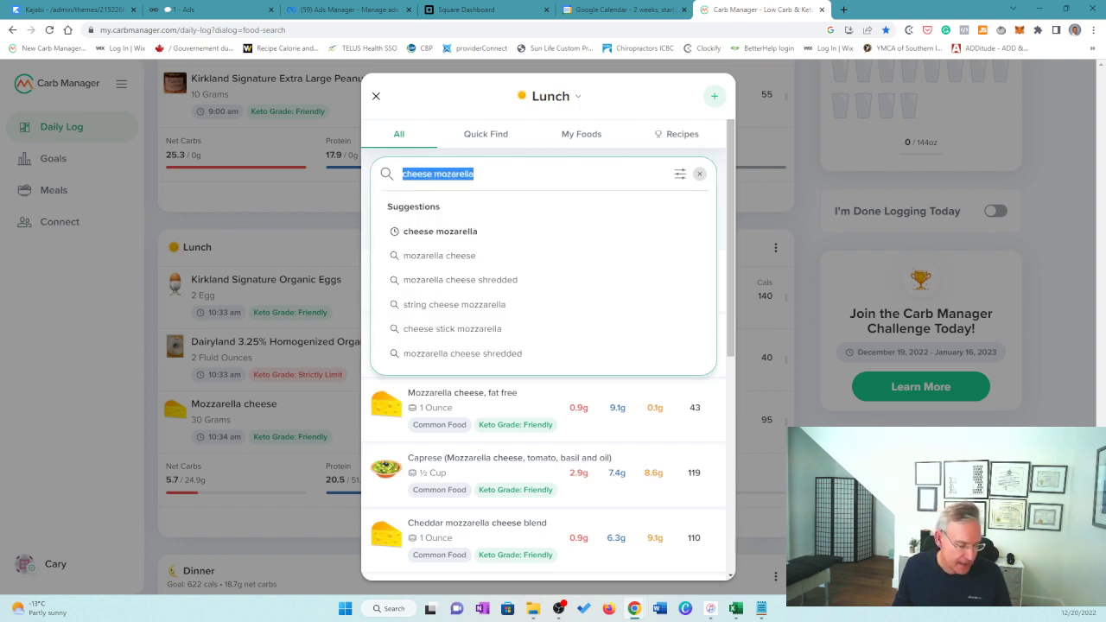
text(butter)
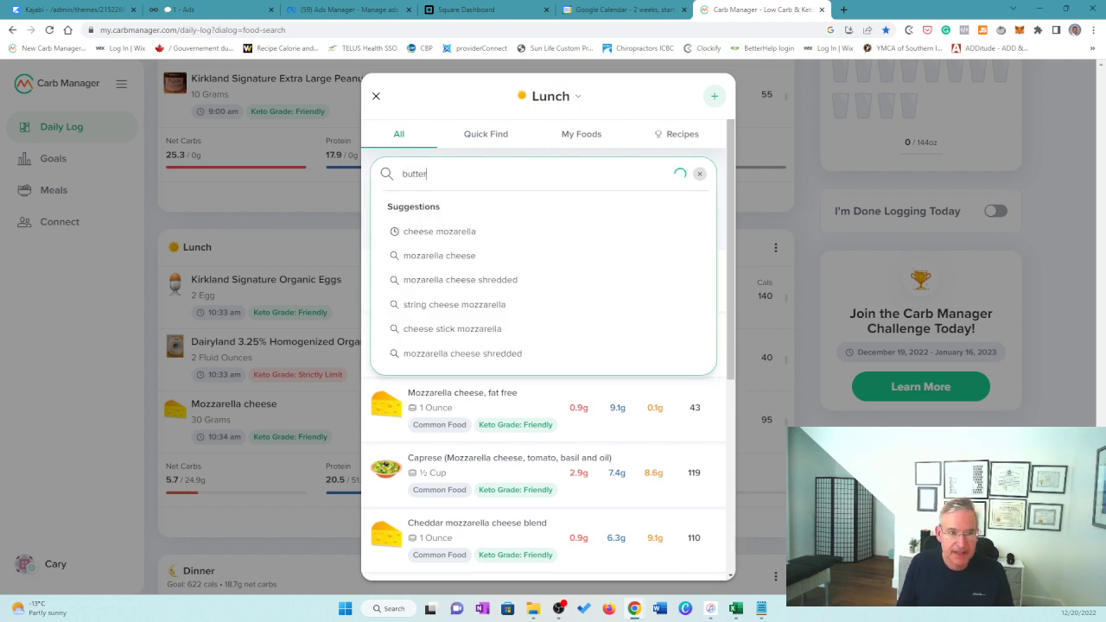
text( organix)
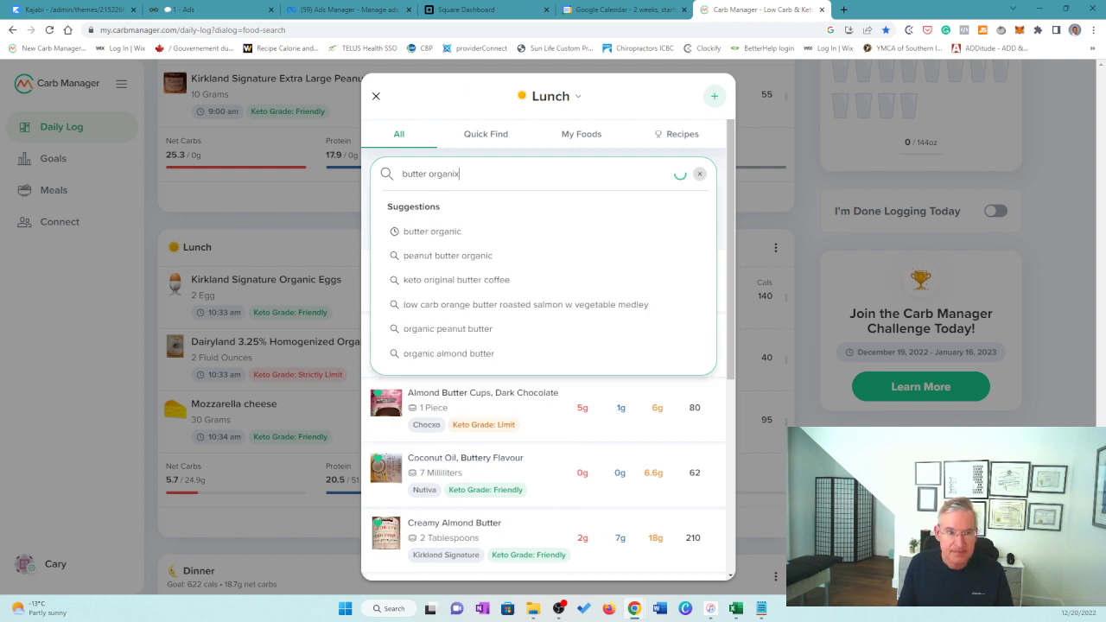
key(BackSpace)
text(c)
key(Return)
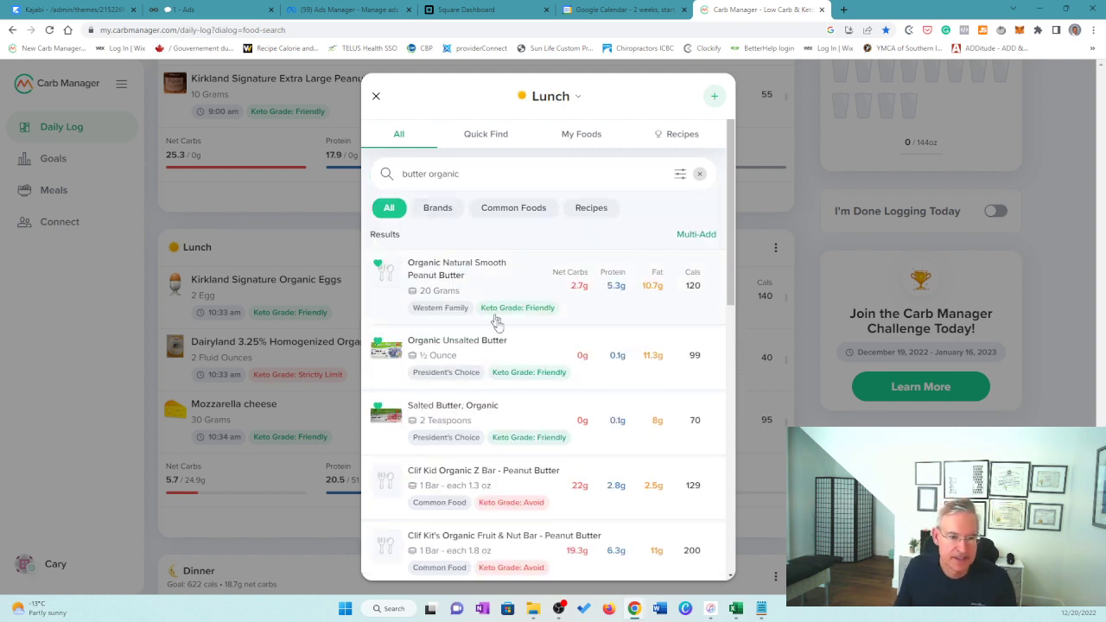
click(499, 344)
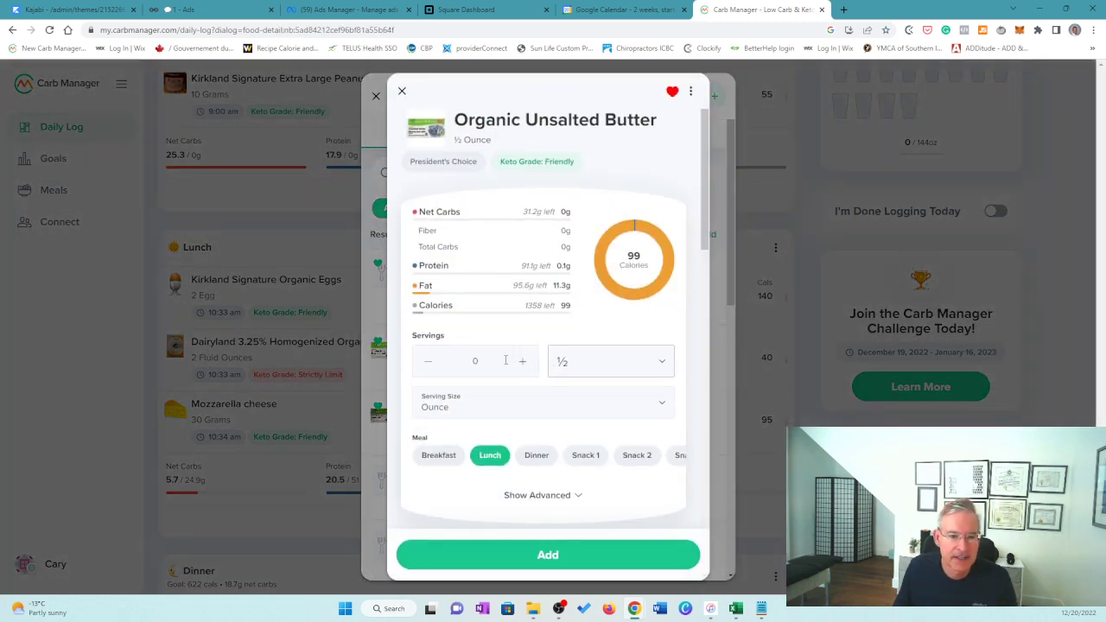
- Set the butter to 5 grams and add it to Lunch
click(476, 361)
click(522, 361)
click(521, 361)
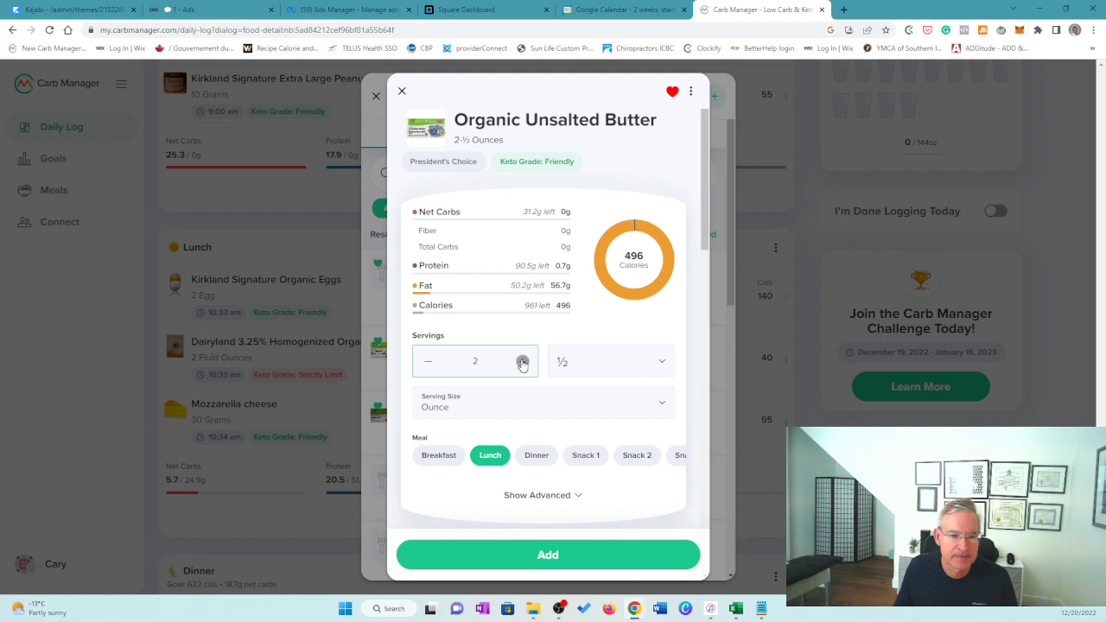
click(522, 361)
click(521, 361)
click(522, 361)
click(580, 370)
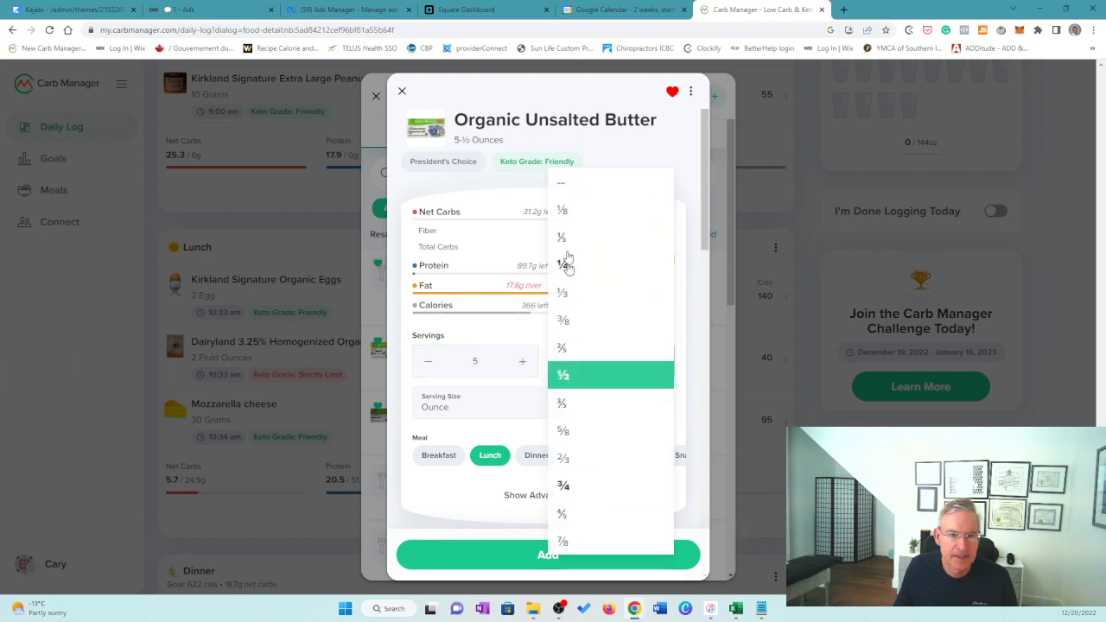
click(511, 410)
click(475, 322)
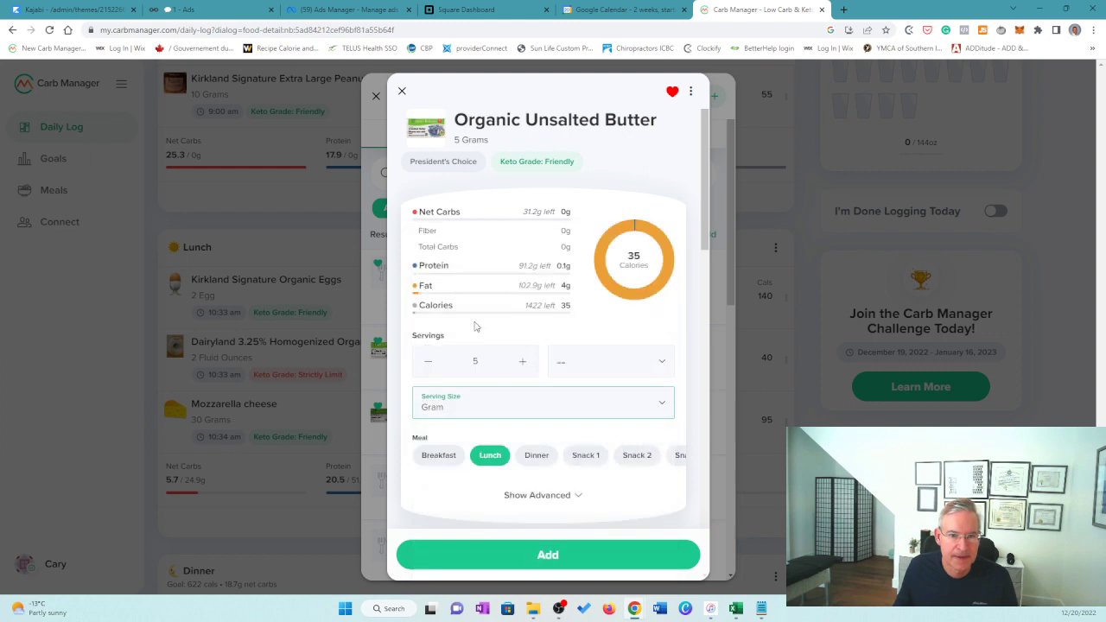
click(520, 553)
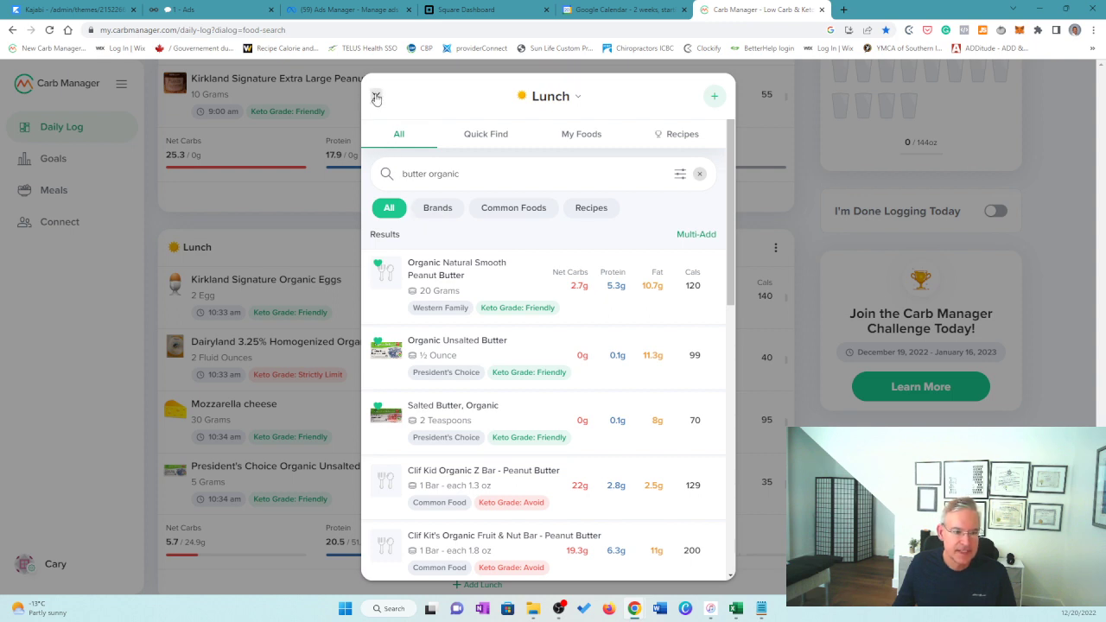
click(374, 96)
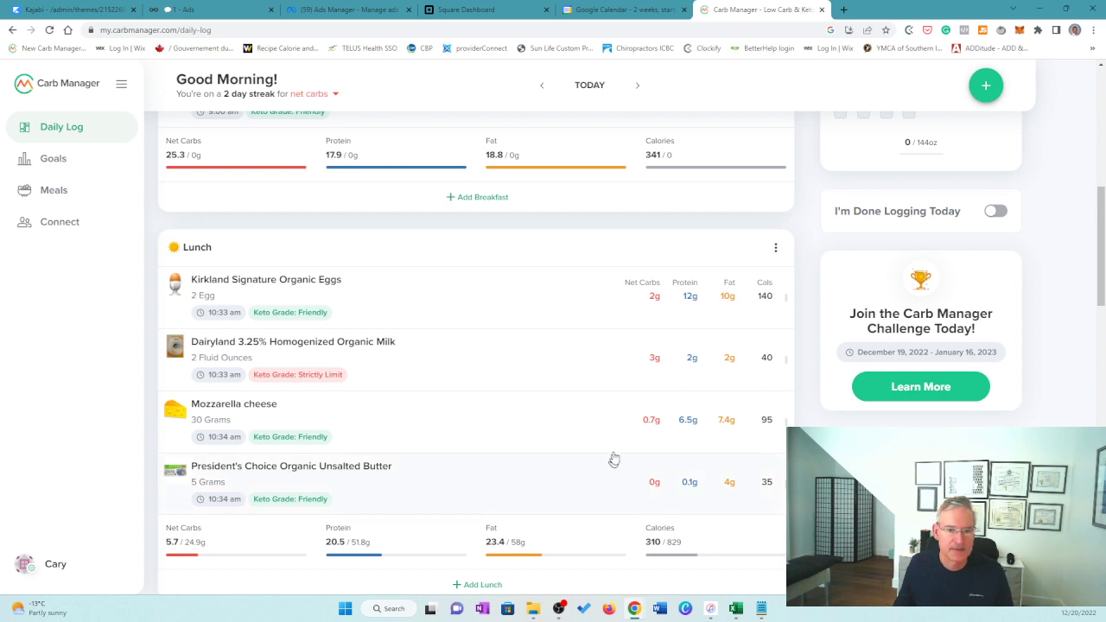
- Scroll the daily log to the Lunch card with eggs, milk, mozzarella and butter
drag(1103, 272, 1103, 275)
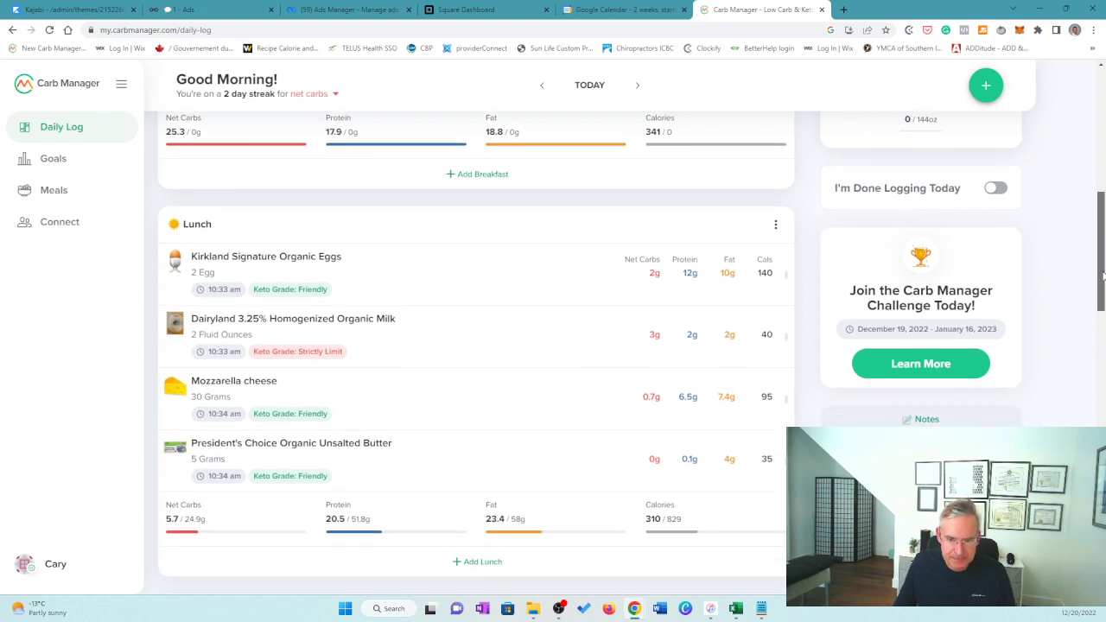
drag(1102, 274, 1103, 278)
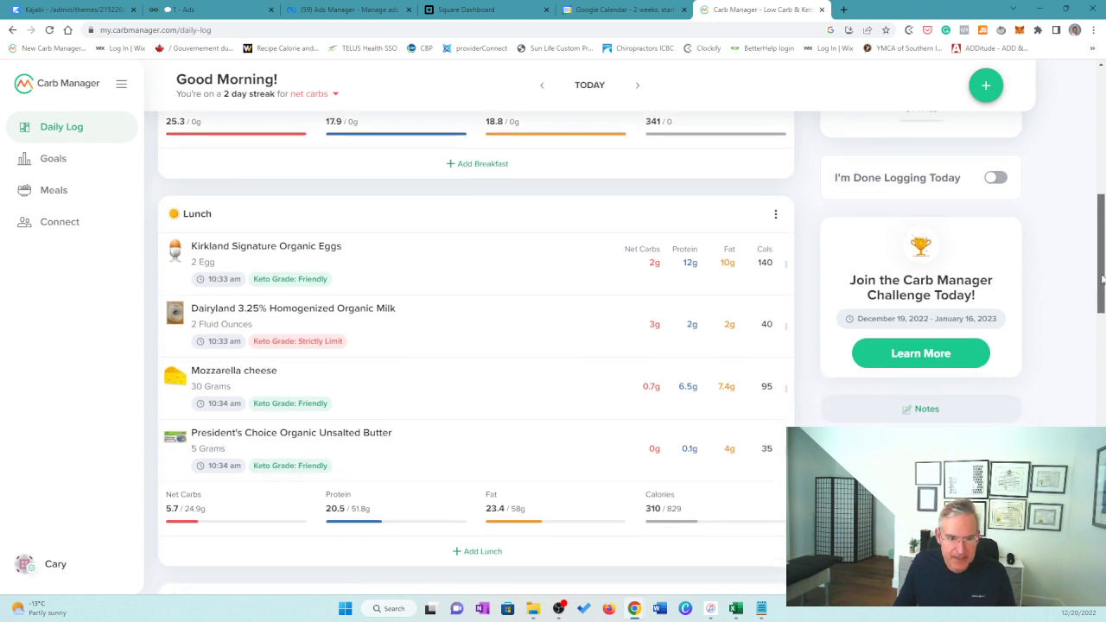
- Create a meal named 'Basic Omelette' from the four Lunch foods and save it
click(776, 215)
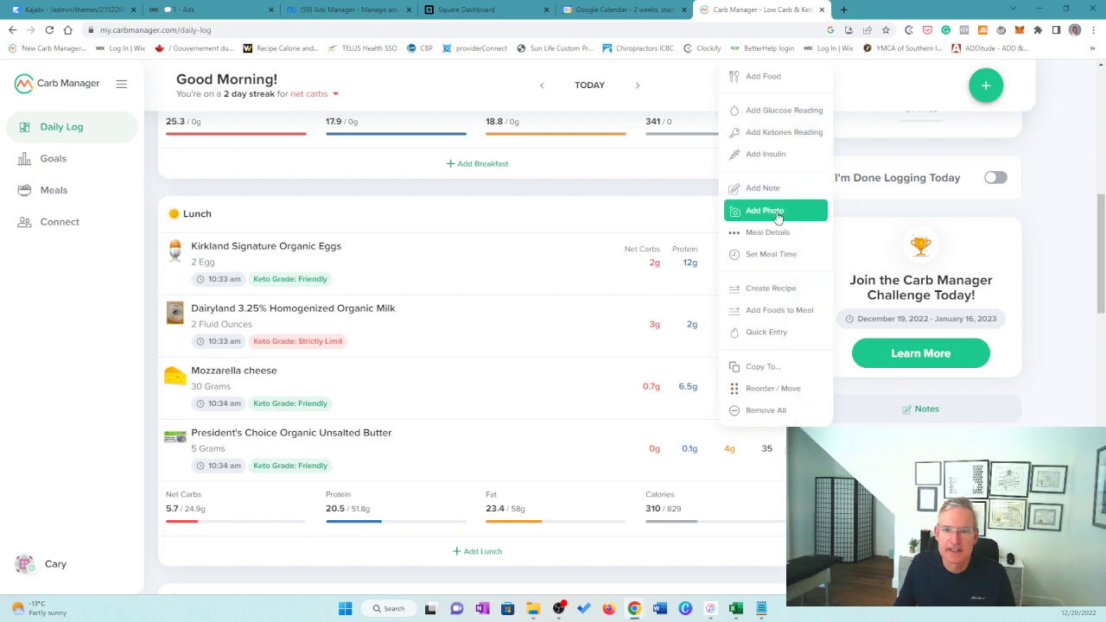
click(769, 311)
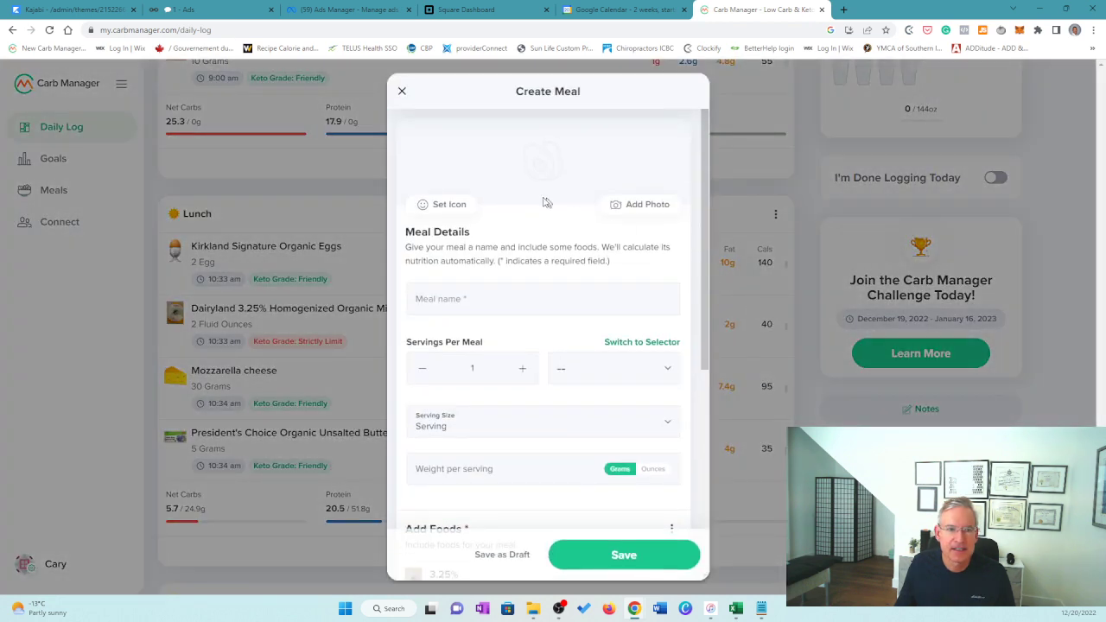
click(488, 302)
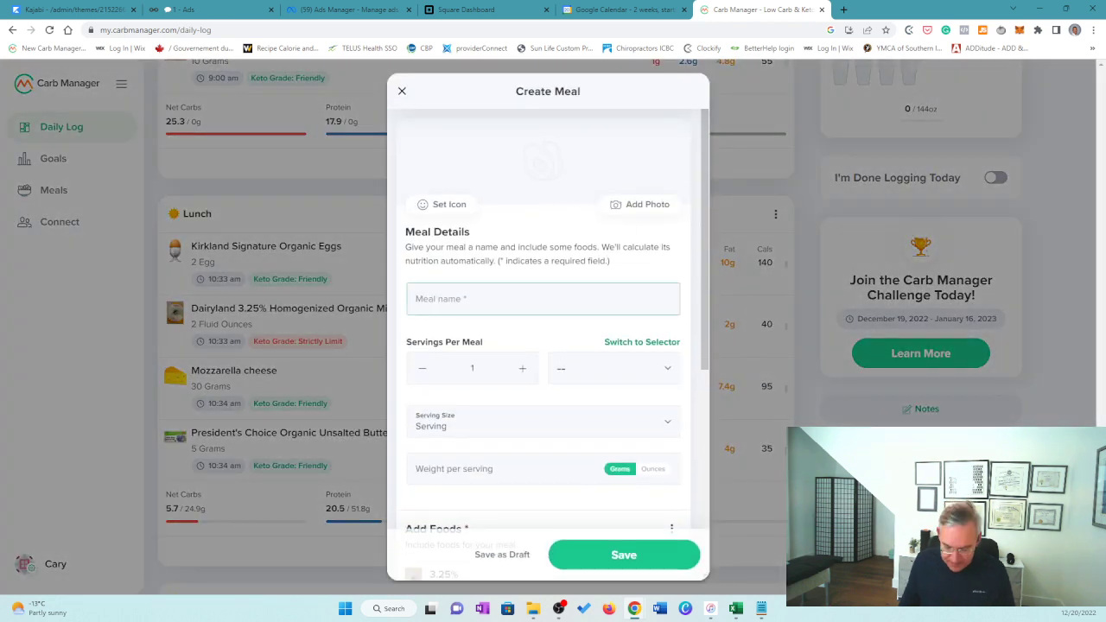
text(Basic Omelette)
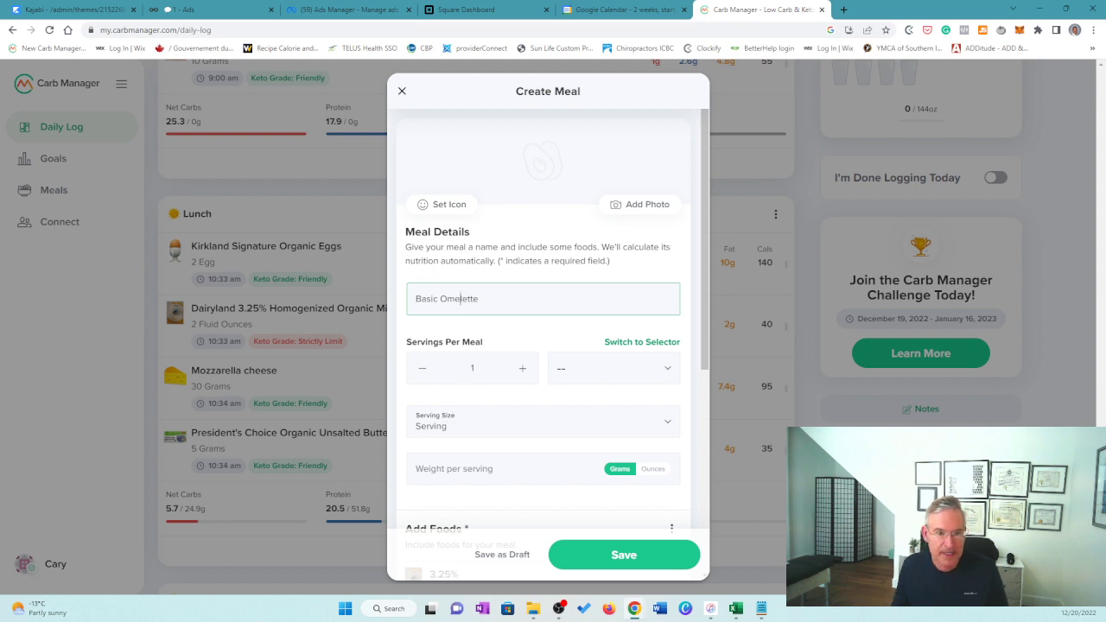
key(BackSpace)
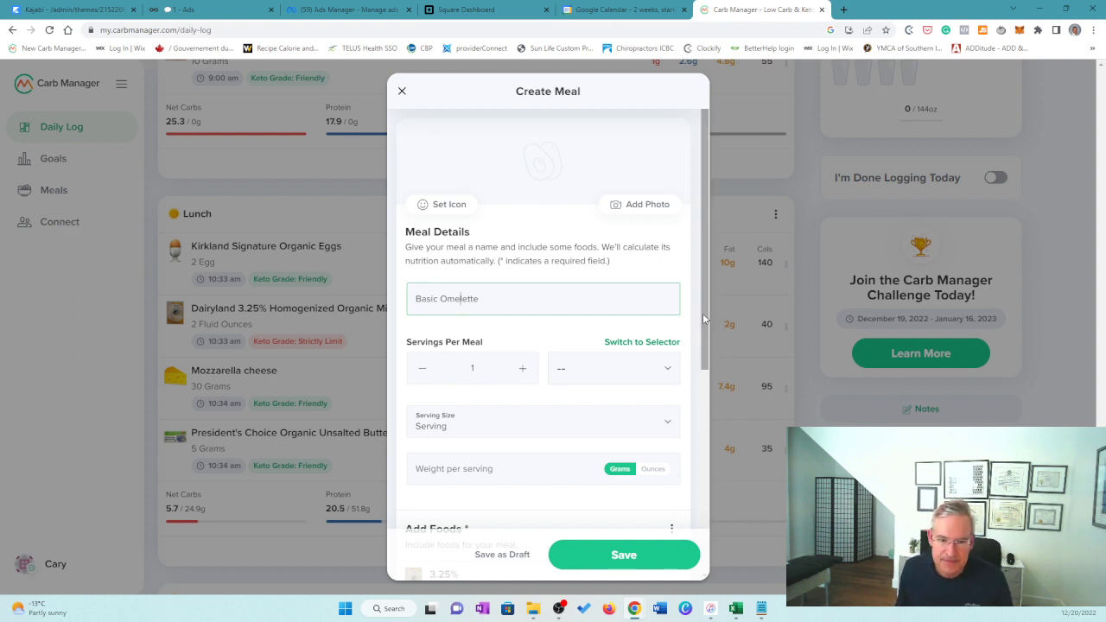
drag(703, 319, 702, 512)
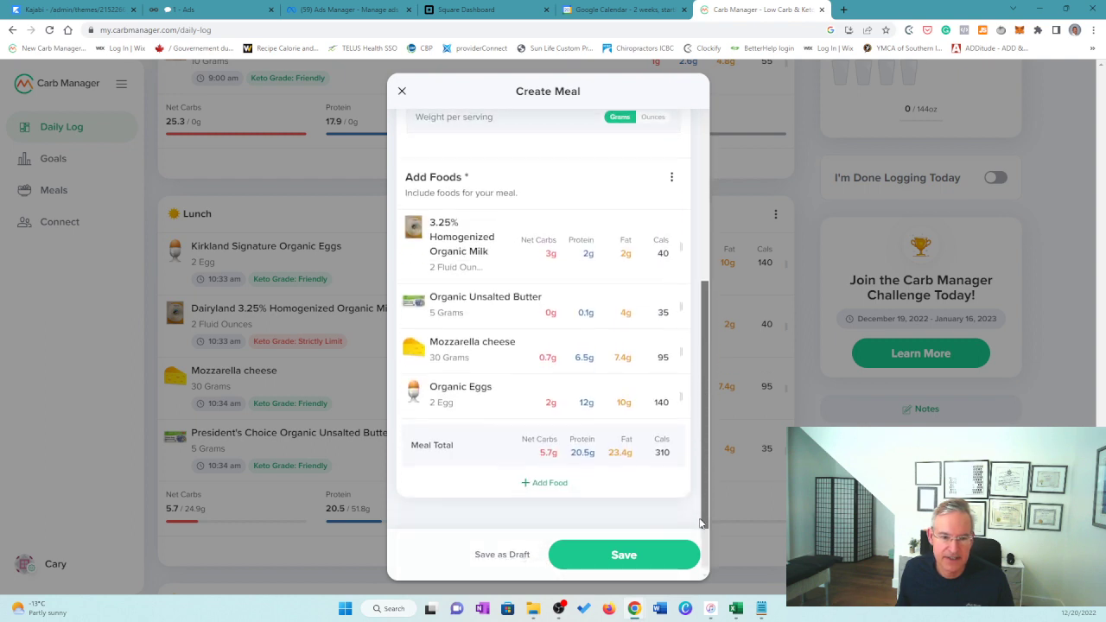
click(661, 554)
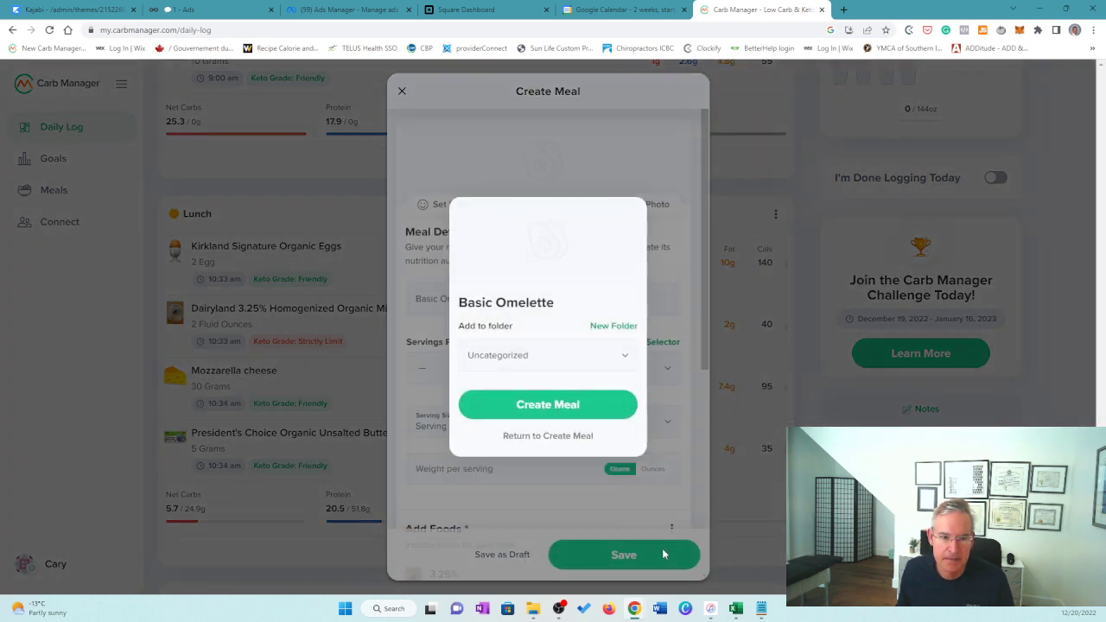
- Confirm creating Basic Omelette and log 1 serving of it under Lunch
click(583, 404)
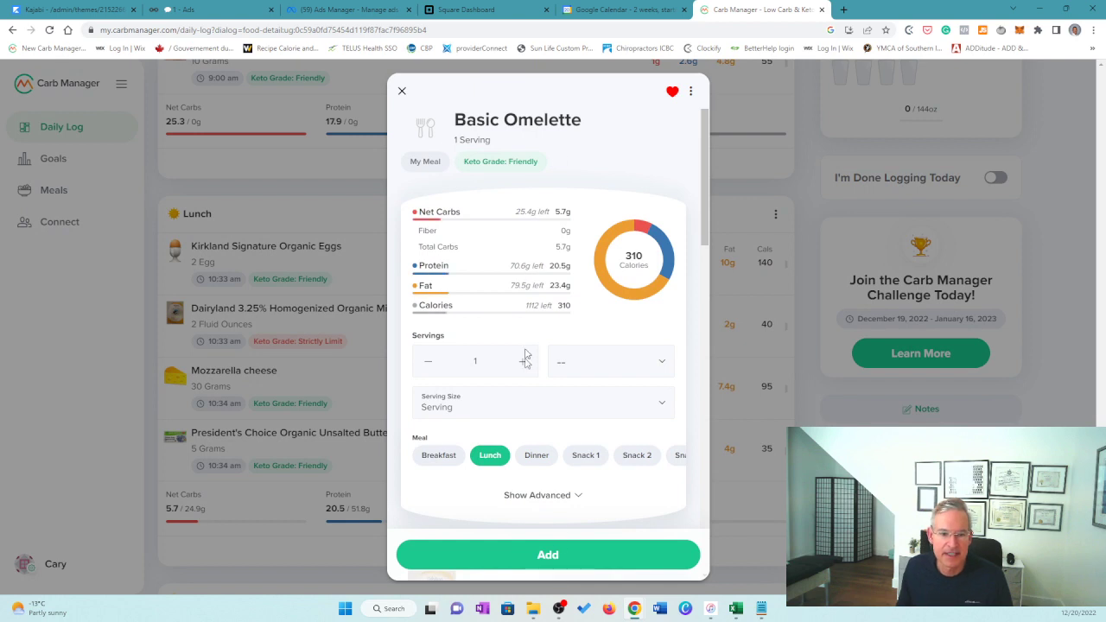
click(549, 559)
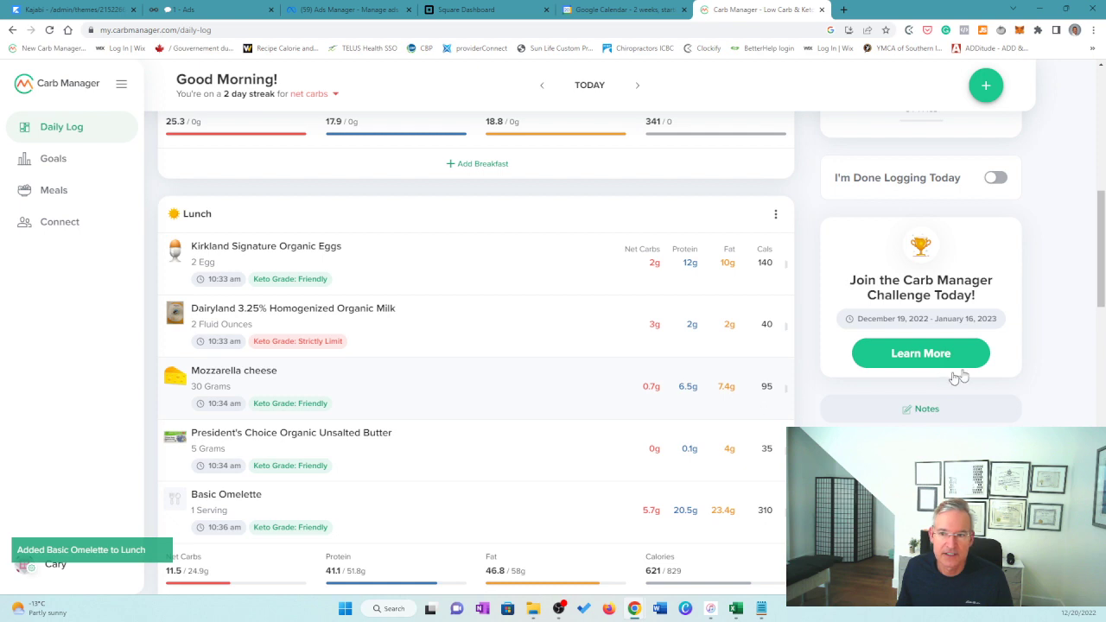
- Delete the separate butter, mozzarella, milk and eggs entries from the Lunch card
scroll(522, 470, down, 3)
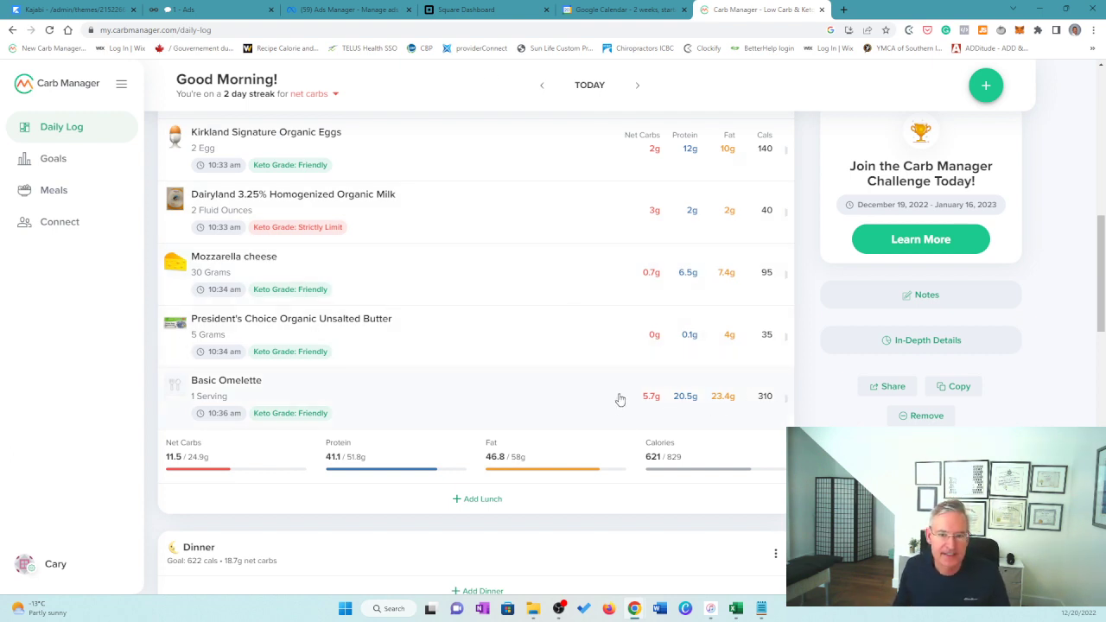
drag(673, 343, 556, 341)
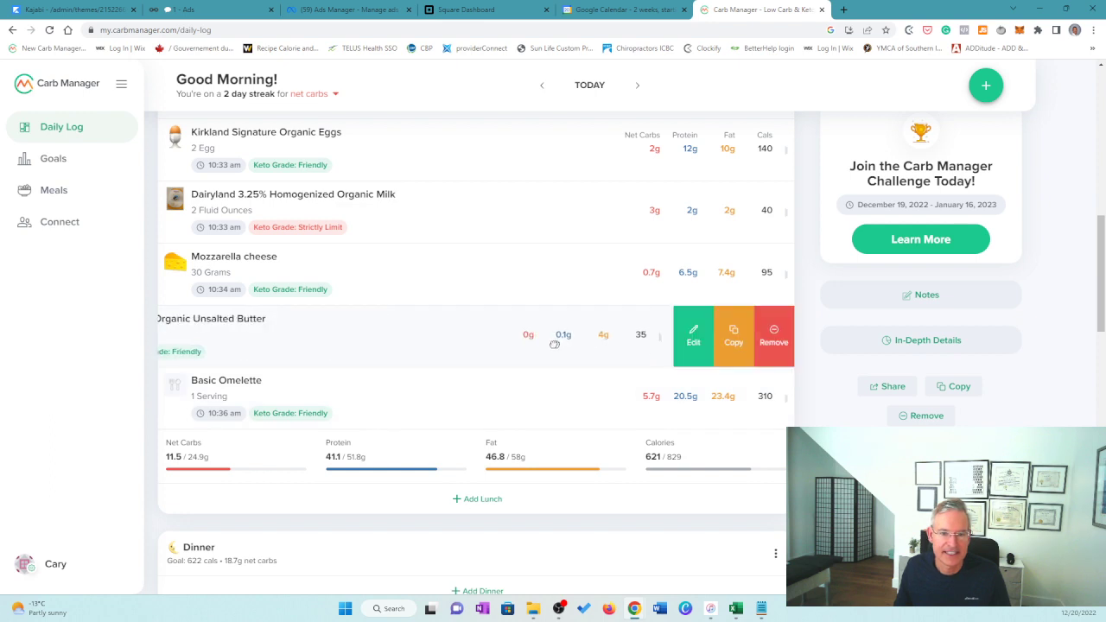
click(779, 352)
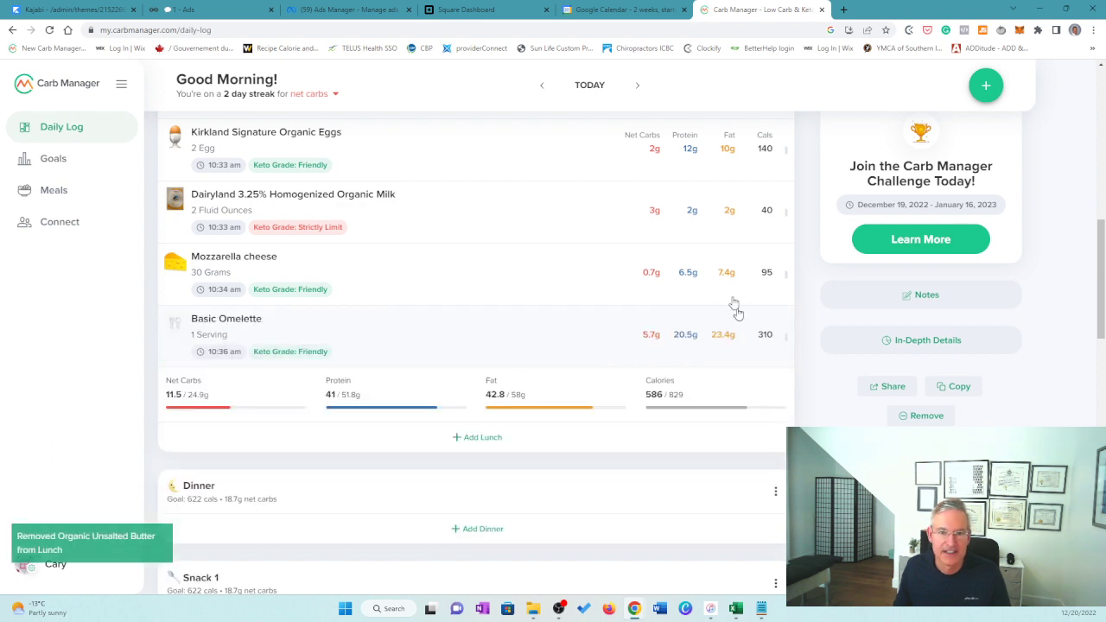
drag(698, 288, 600, 289)
click(784, 298)
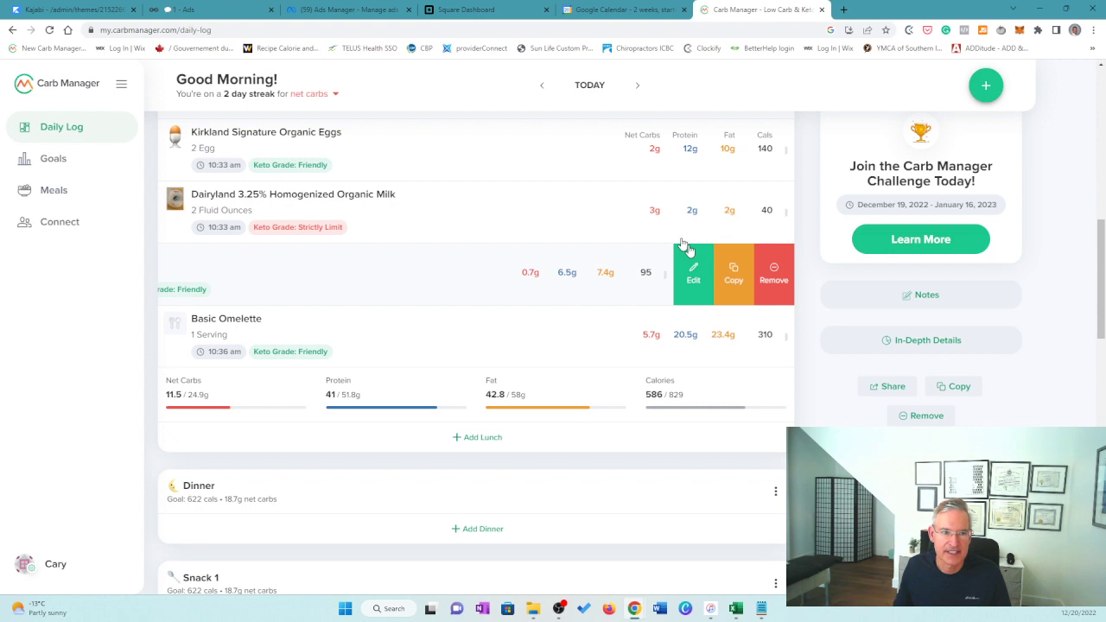
drag(493, 220, 447, 215)
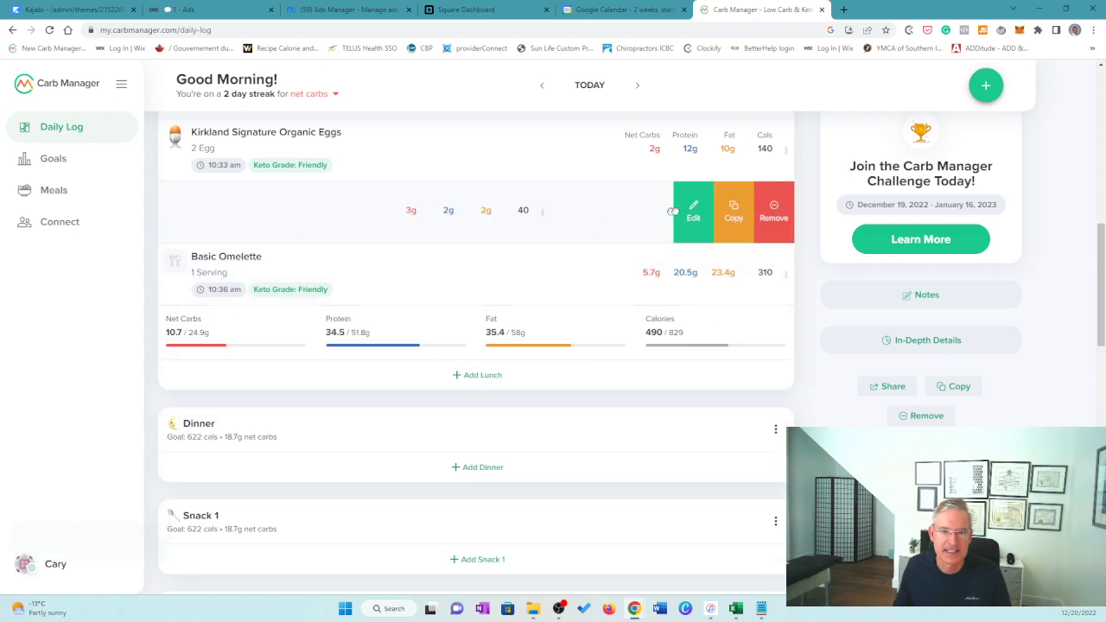
click(771, 214)
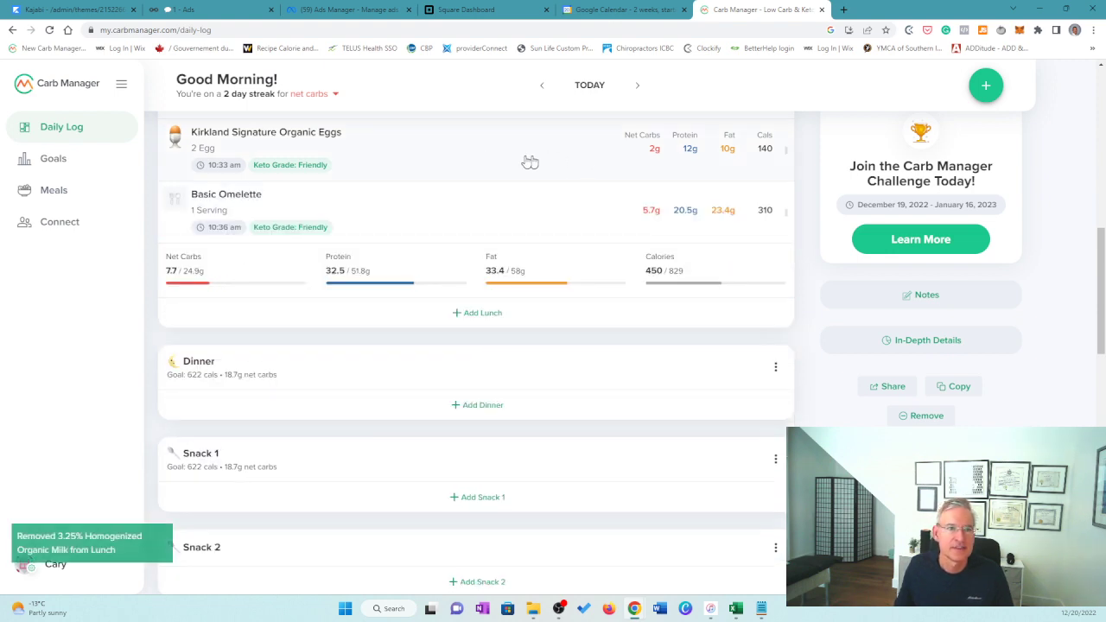
drag(530, 162, 383, 157)
click(766, 159)
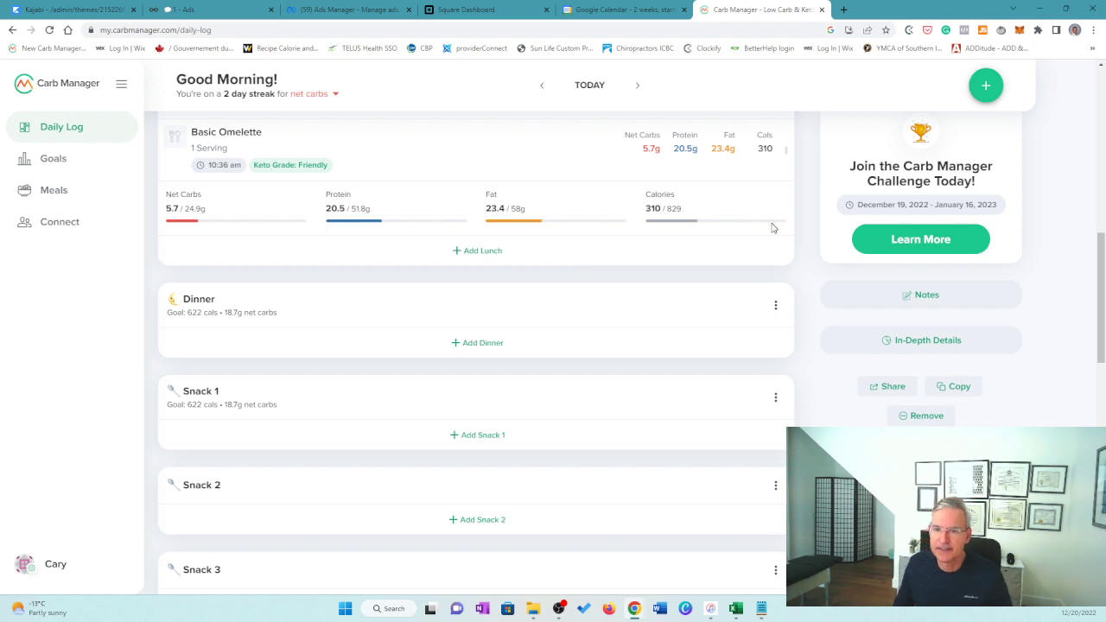
scroll(747, 317, up, 7)
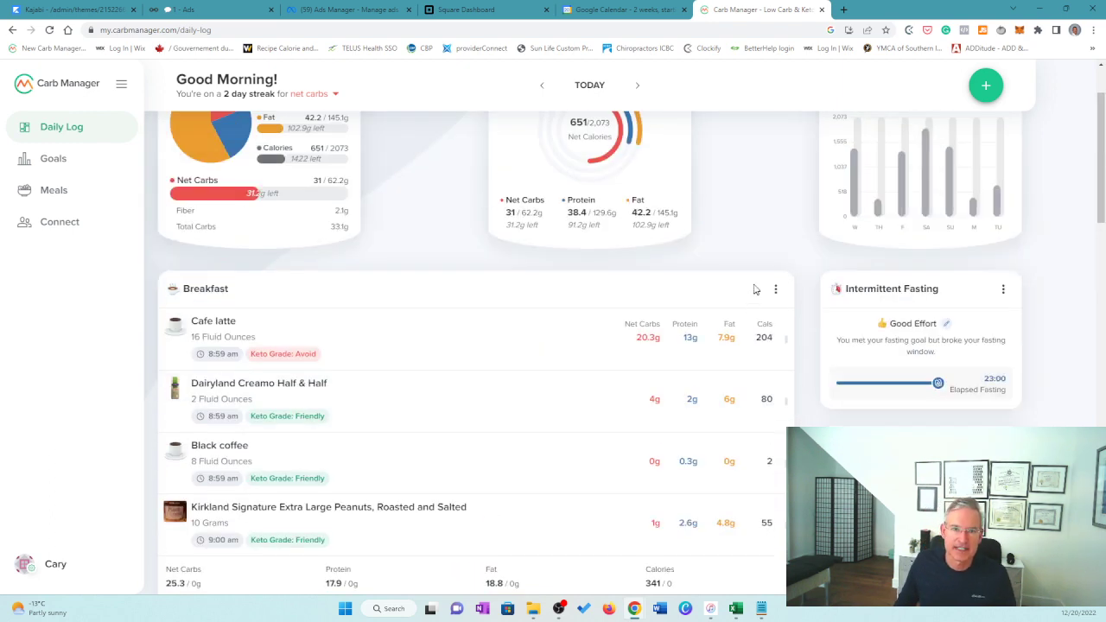
scroll(753, 288, up, 2)
scroll(753, 289, down, 15)
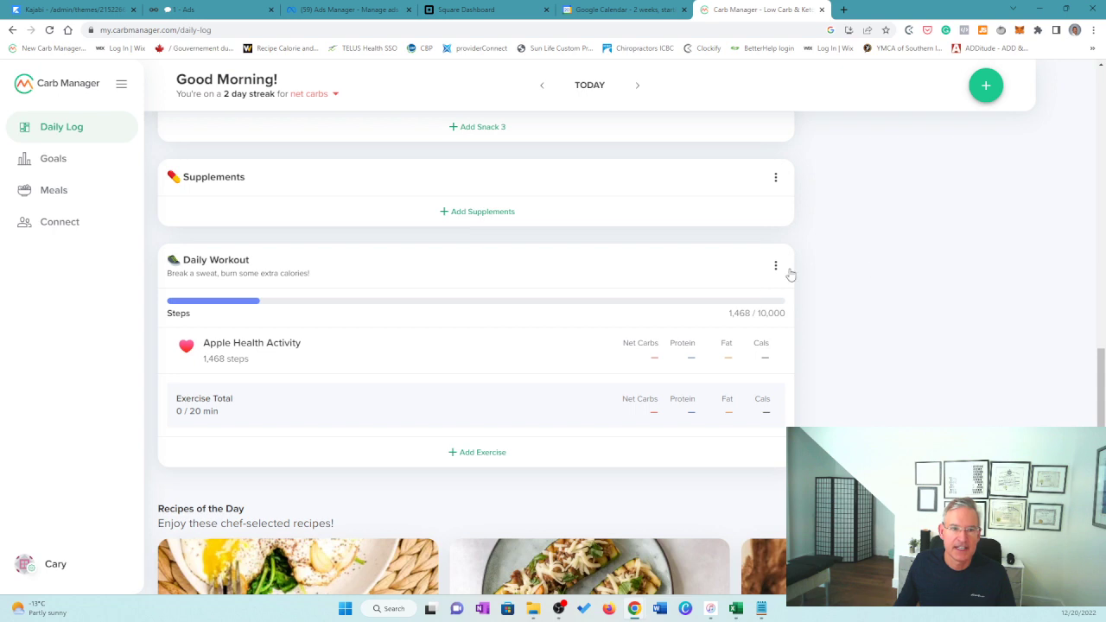